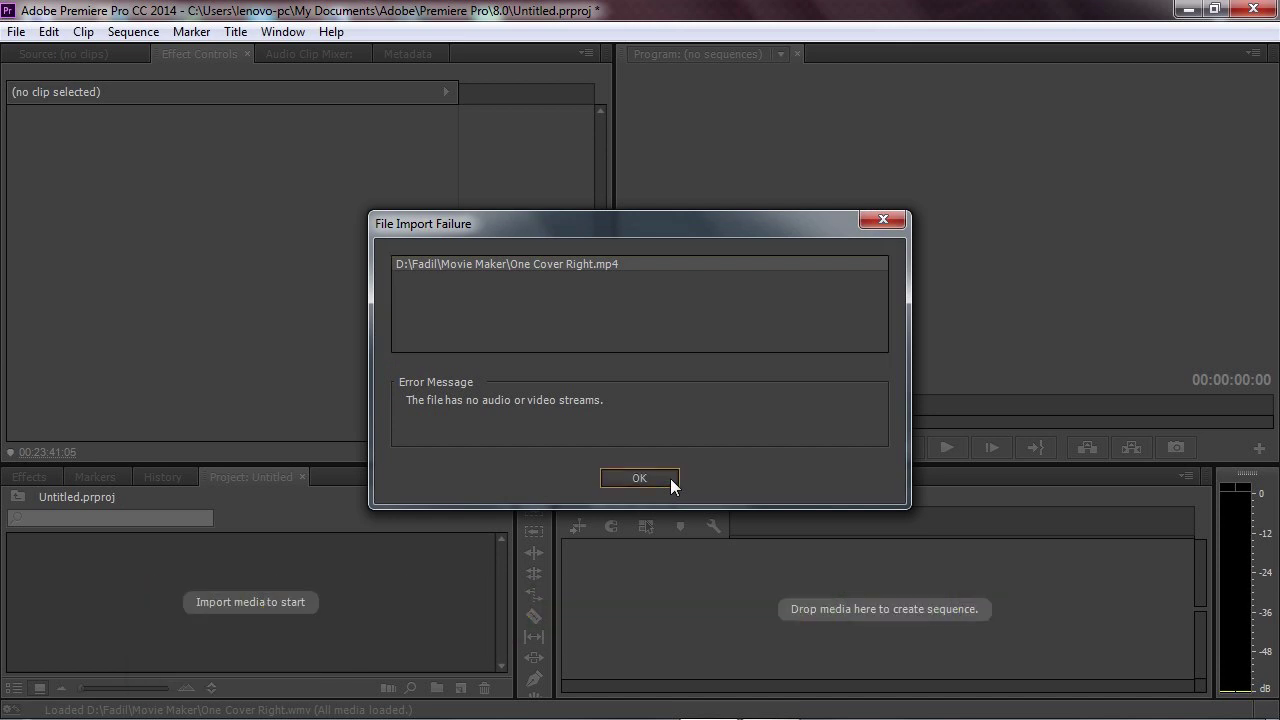
- Dismiss the File Import Failure message and switch to XMedia Recode, declining its offered update
left_click(670, 478)
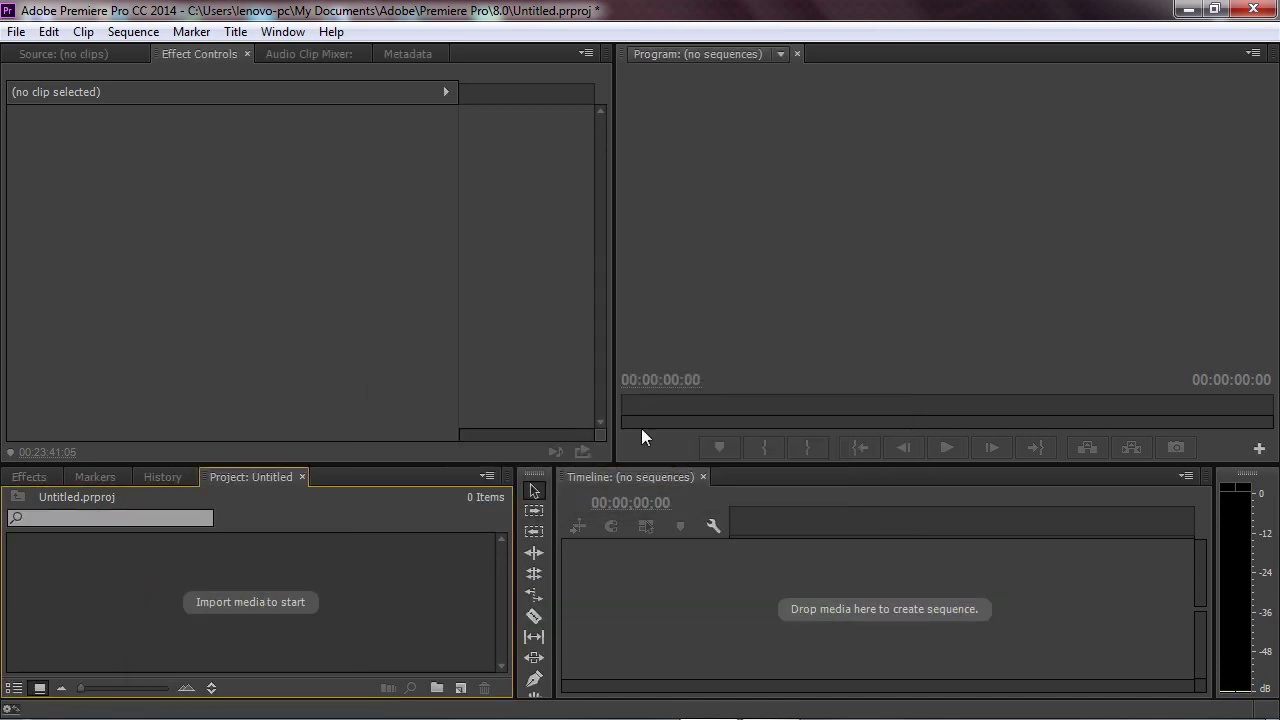
left_click(1187, 9)
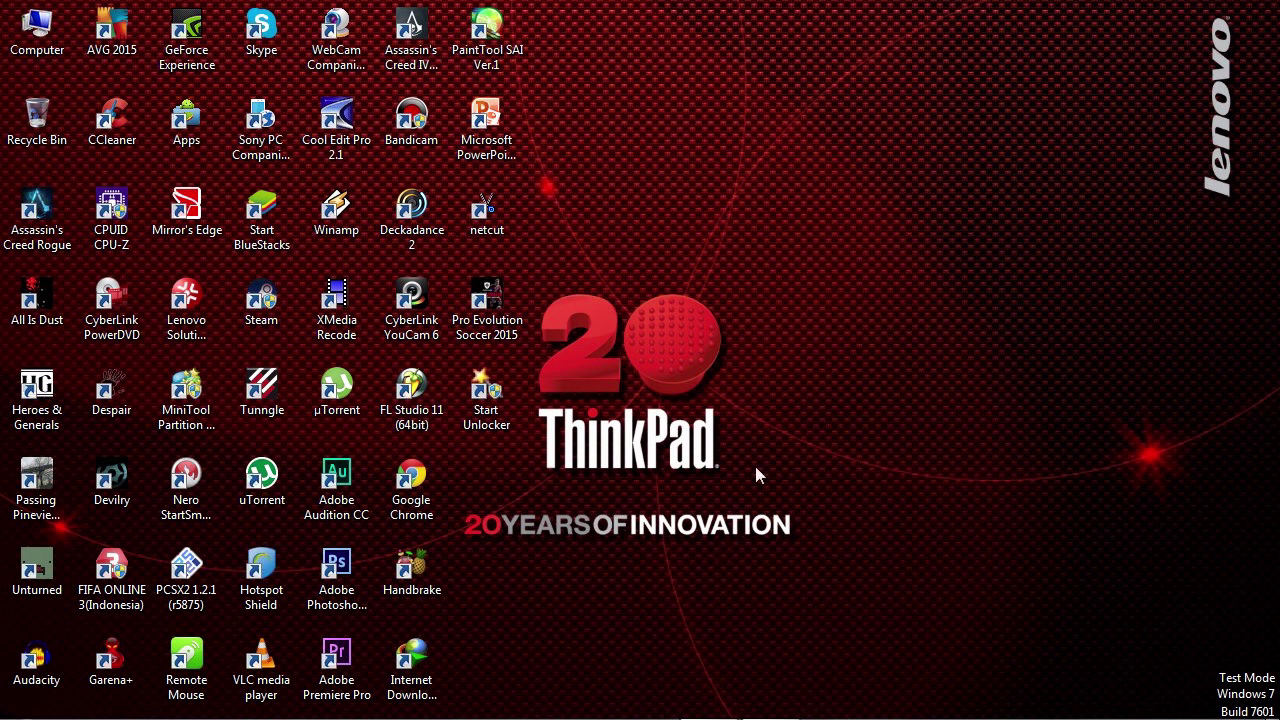
mouse_move(25, 712)
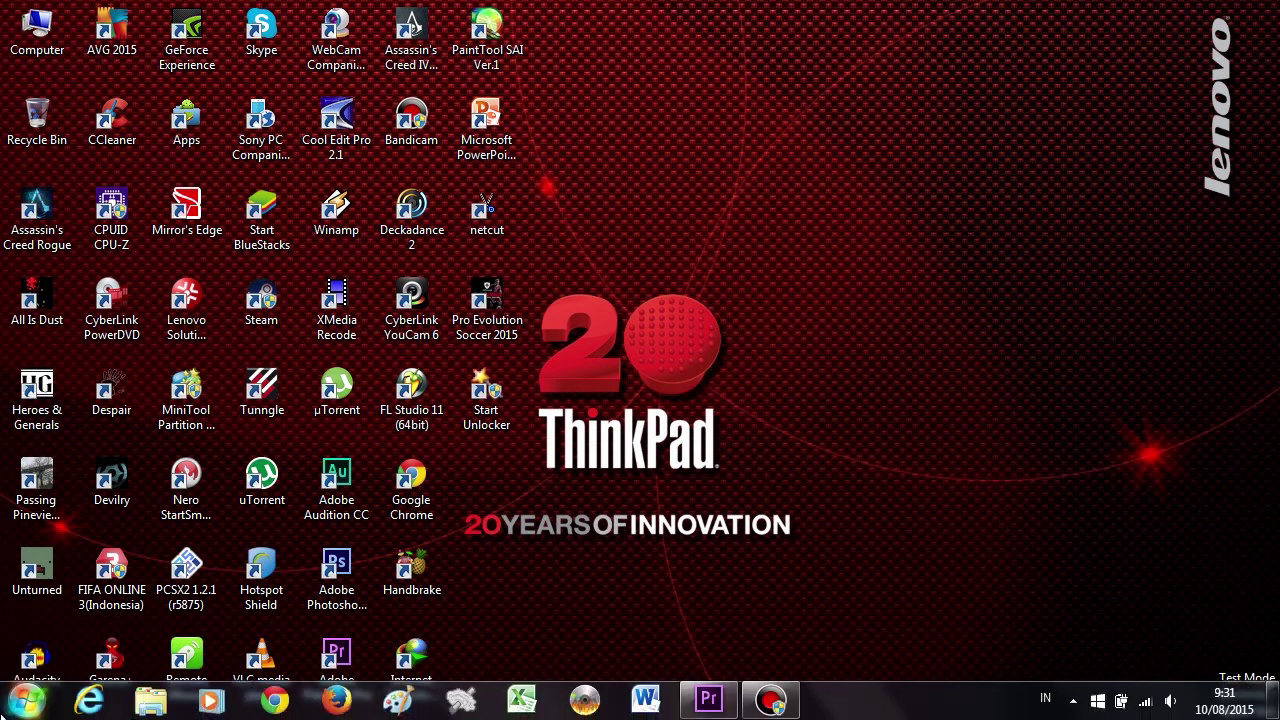
double_click(352, 322)
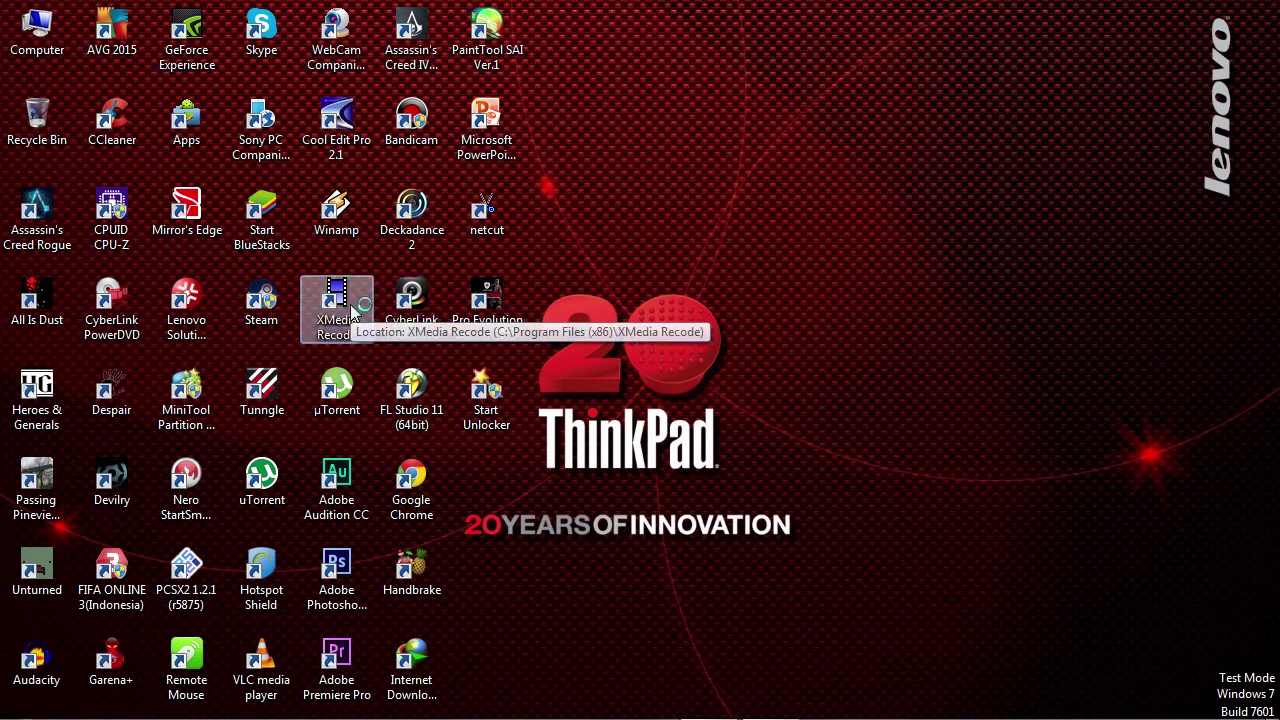
left_click(486, 322)
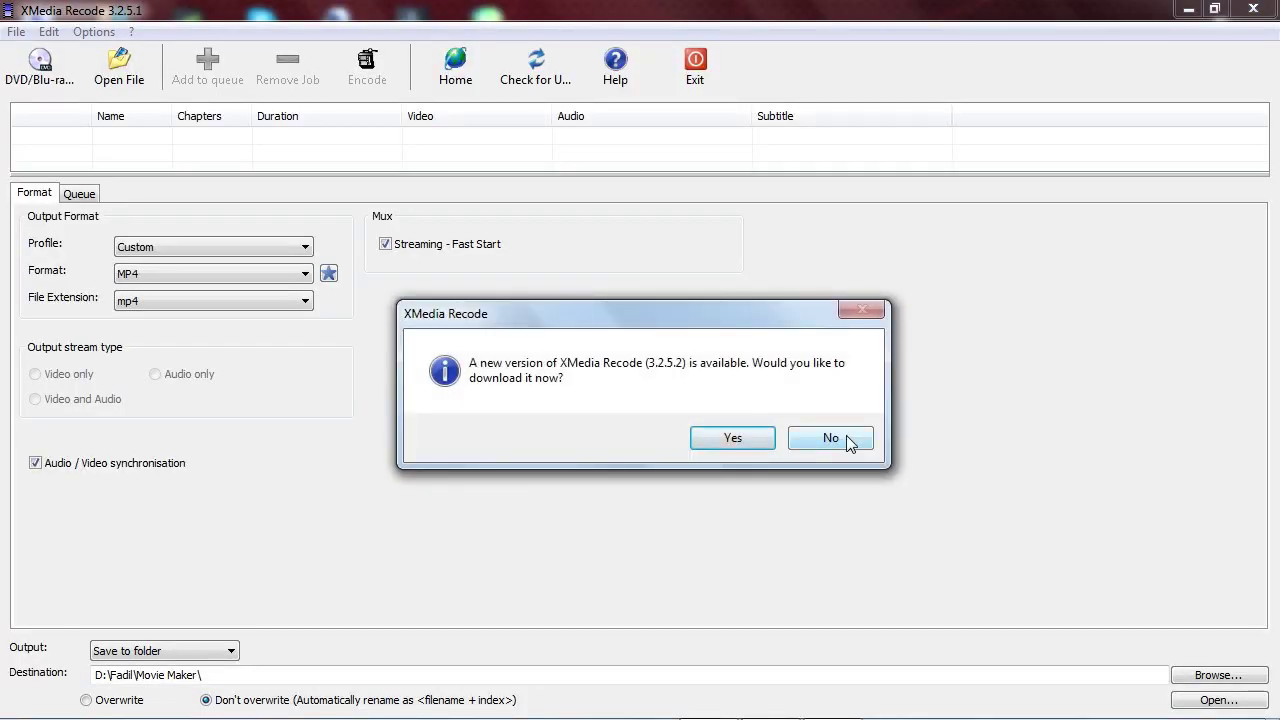
left_click(849, 443)
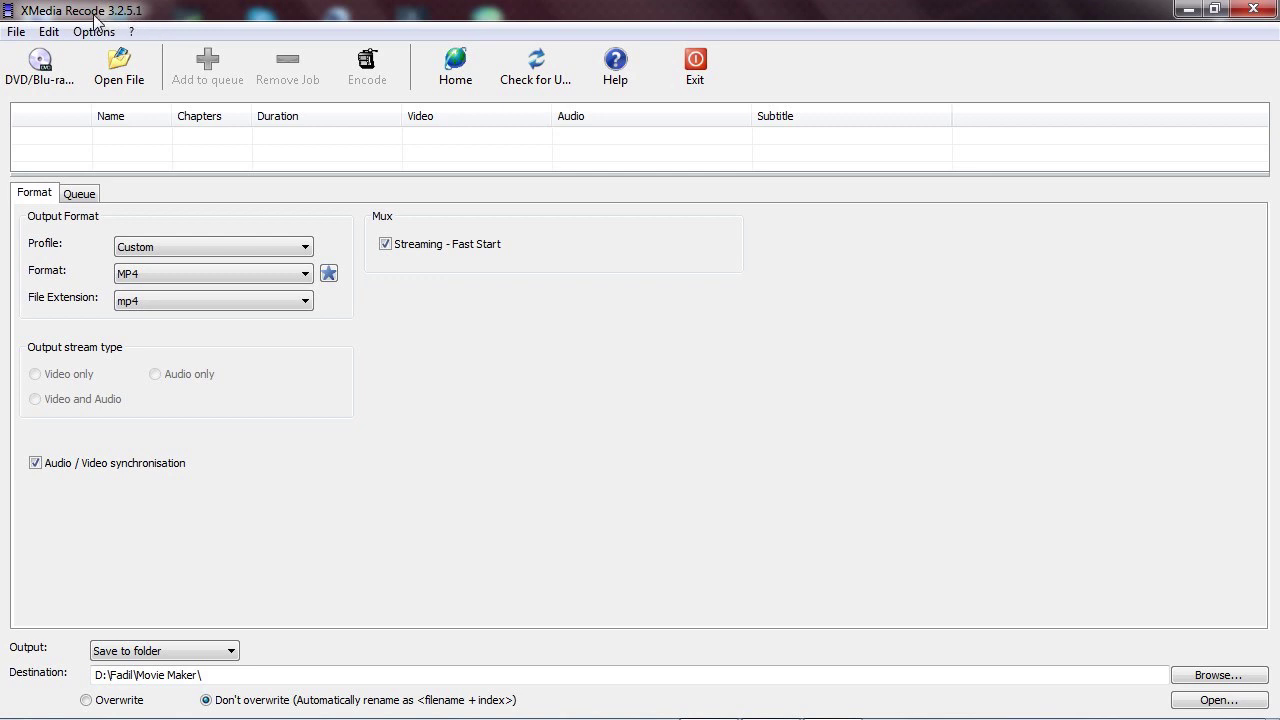
- Open the video One Tutorial_1.mp4 from the Premiere Pro folder for conversion
left_click(385, 244)
left_click(385, 243)
left_click(129, 86)
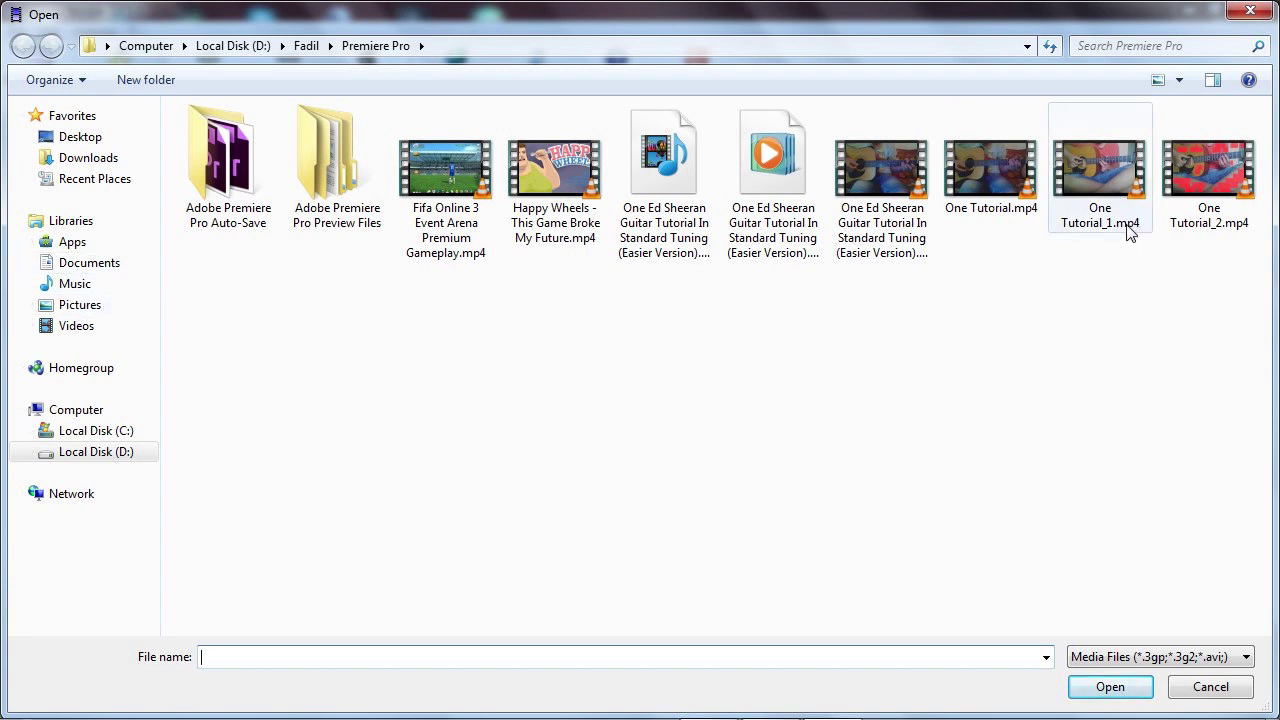
left_click(1111, 172)
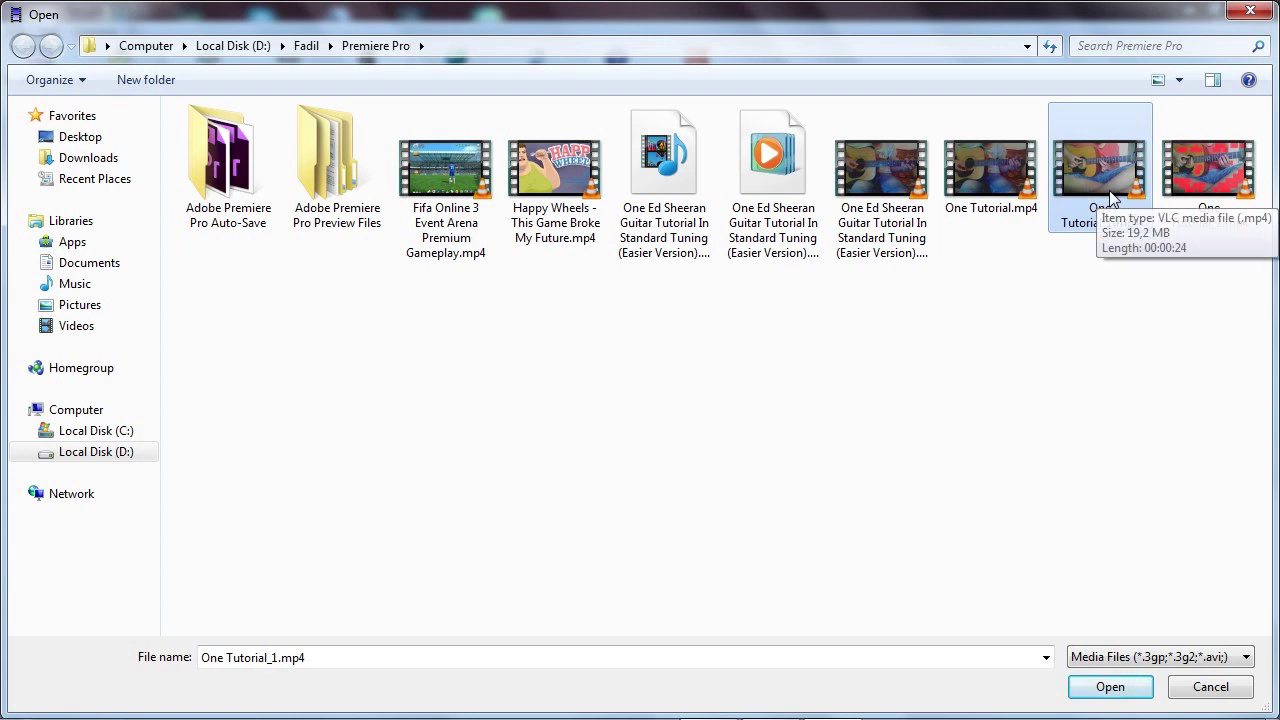
double_click(1110, 197)
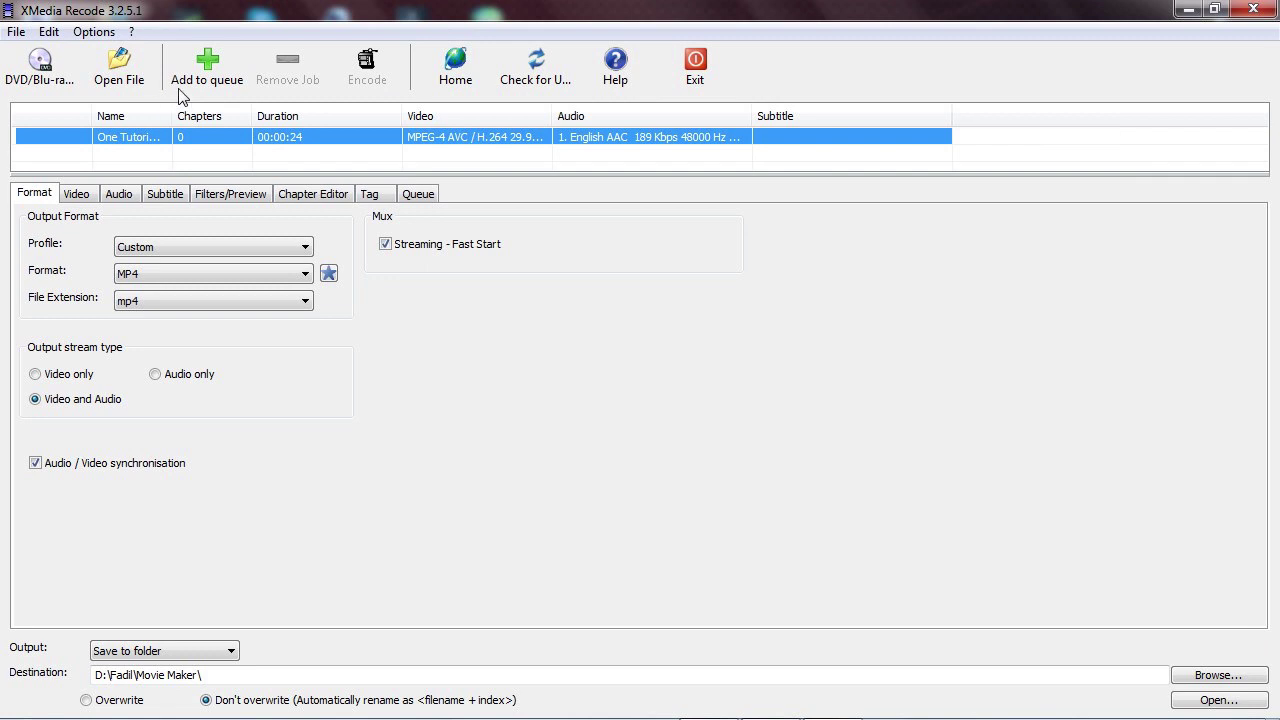
- Set the output profile to Custom and the format to MP4 with the mp4 file extension
left_click(231, 251)
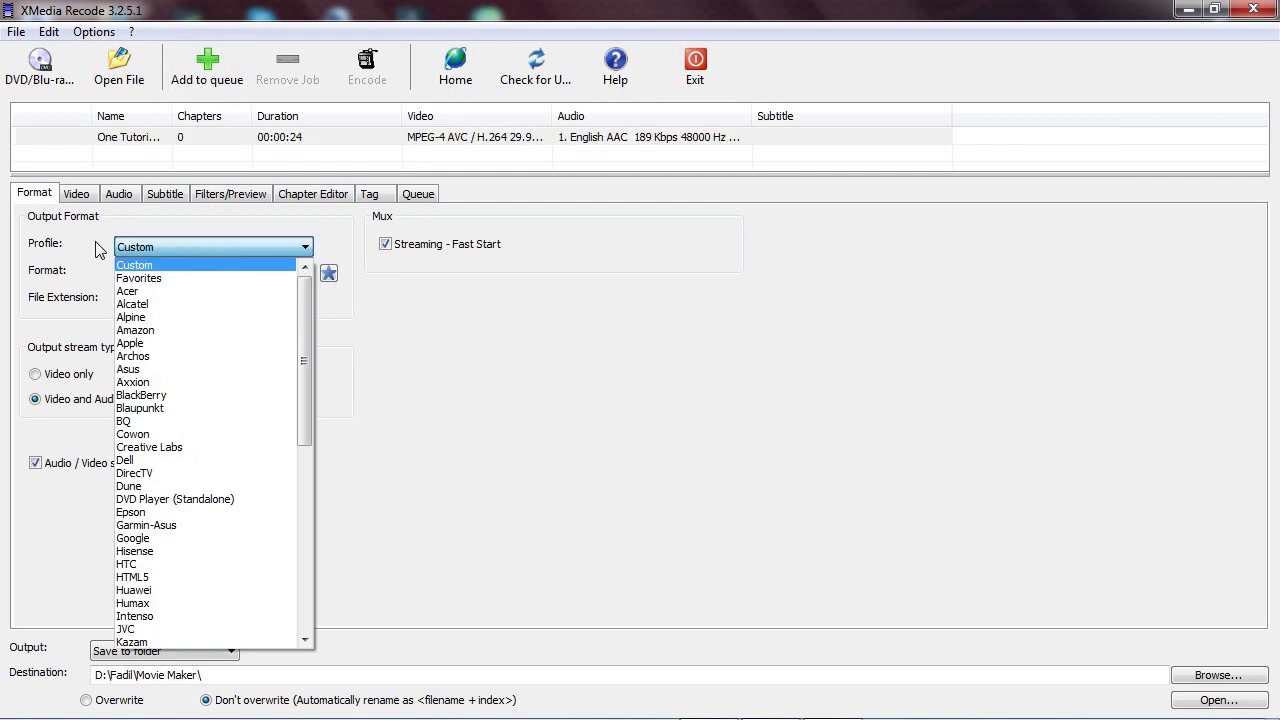
left_click(188, 266)
left_click(272, 275)
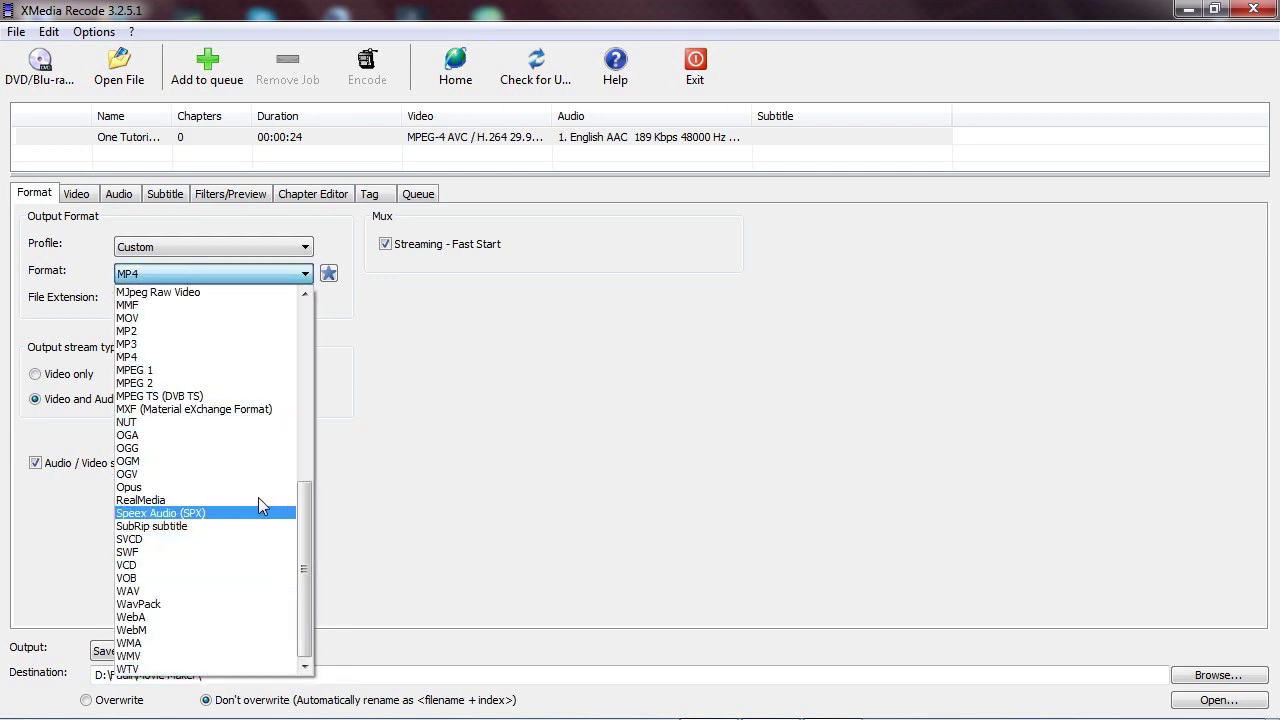
left_click(345, 175)
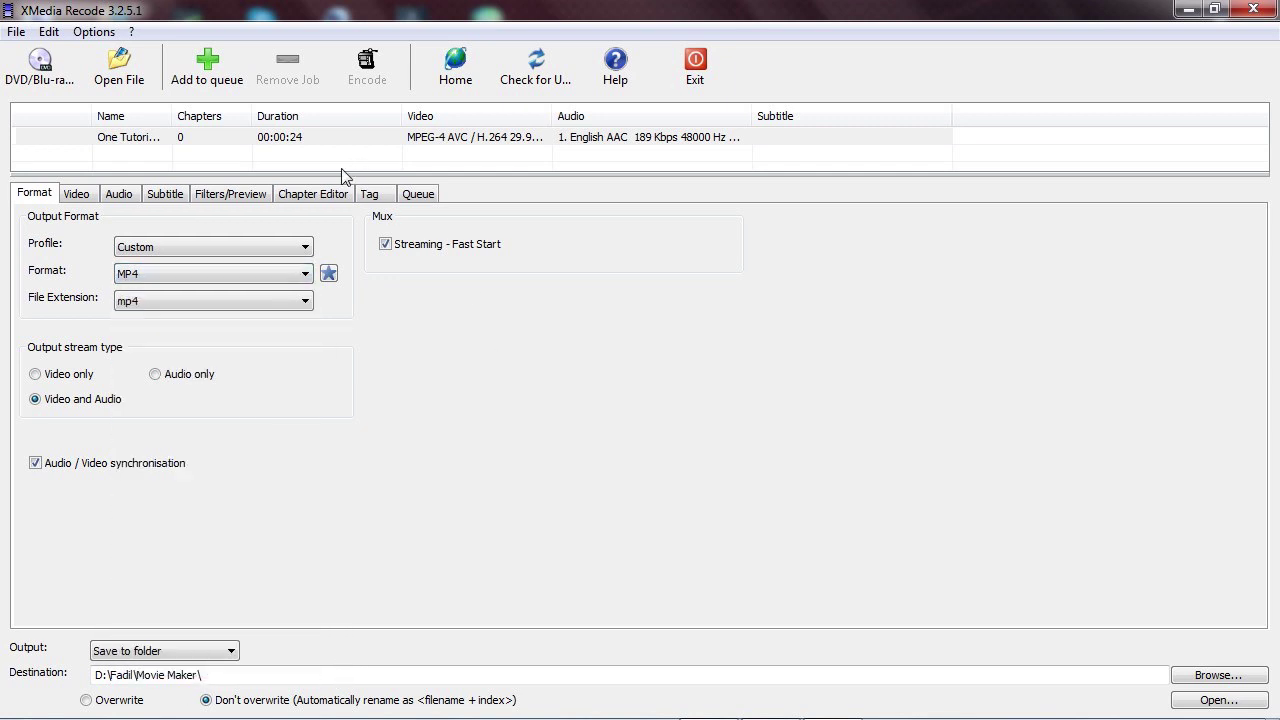
left_click(325, 141)
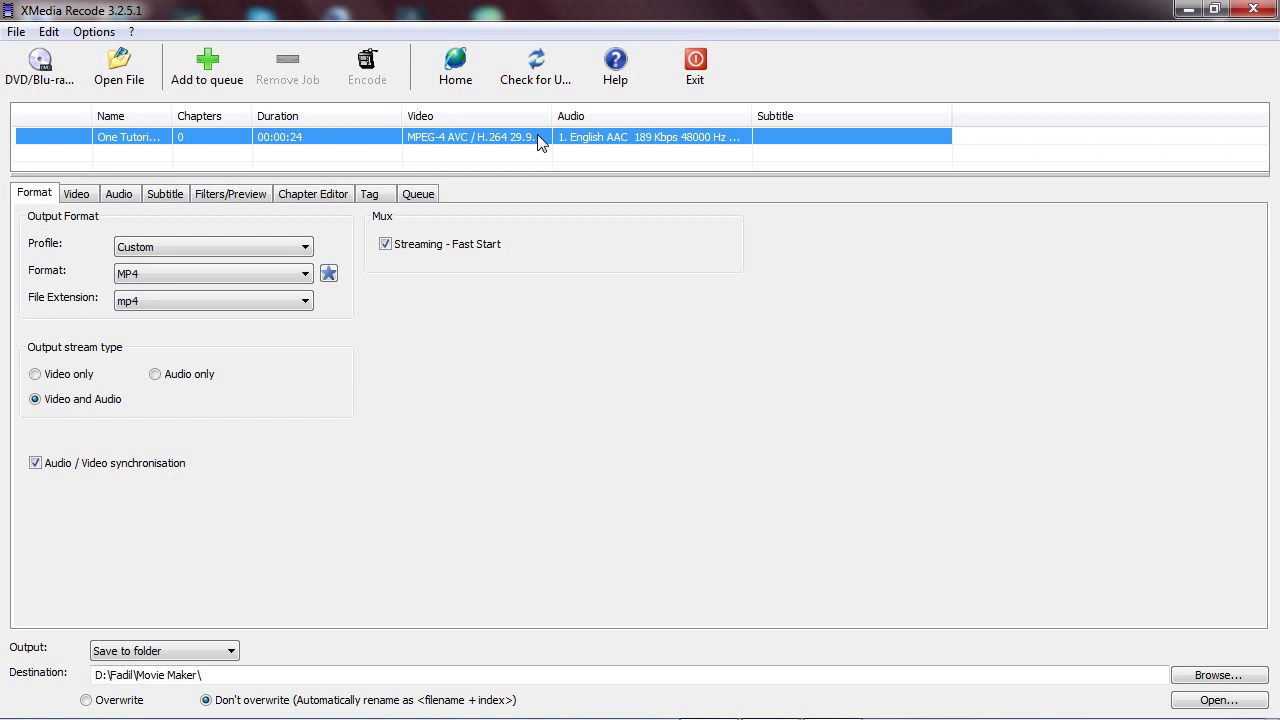
left_click(278, 285)
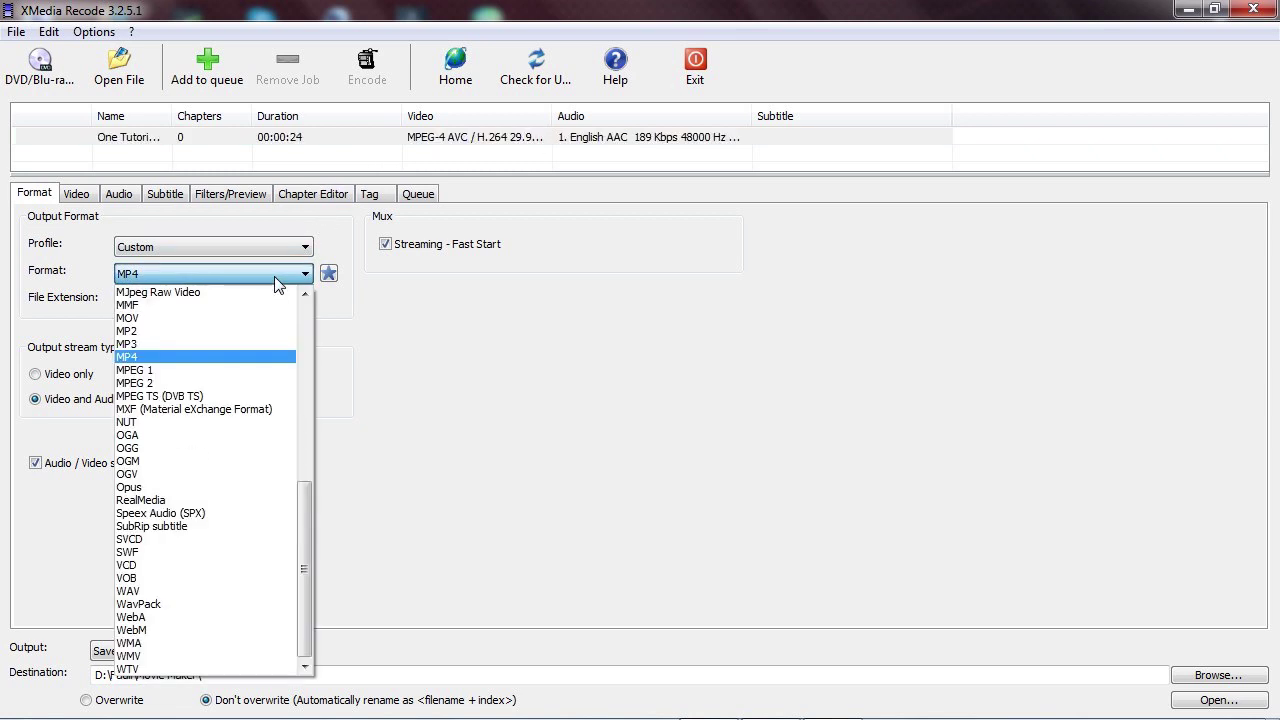
left_click(228, 357)
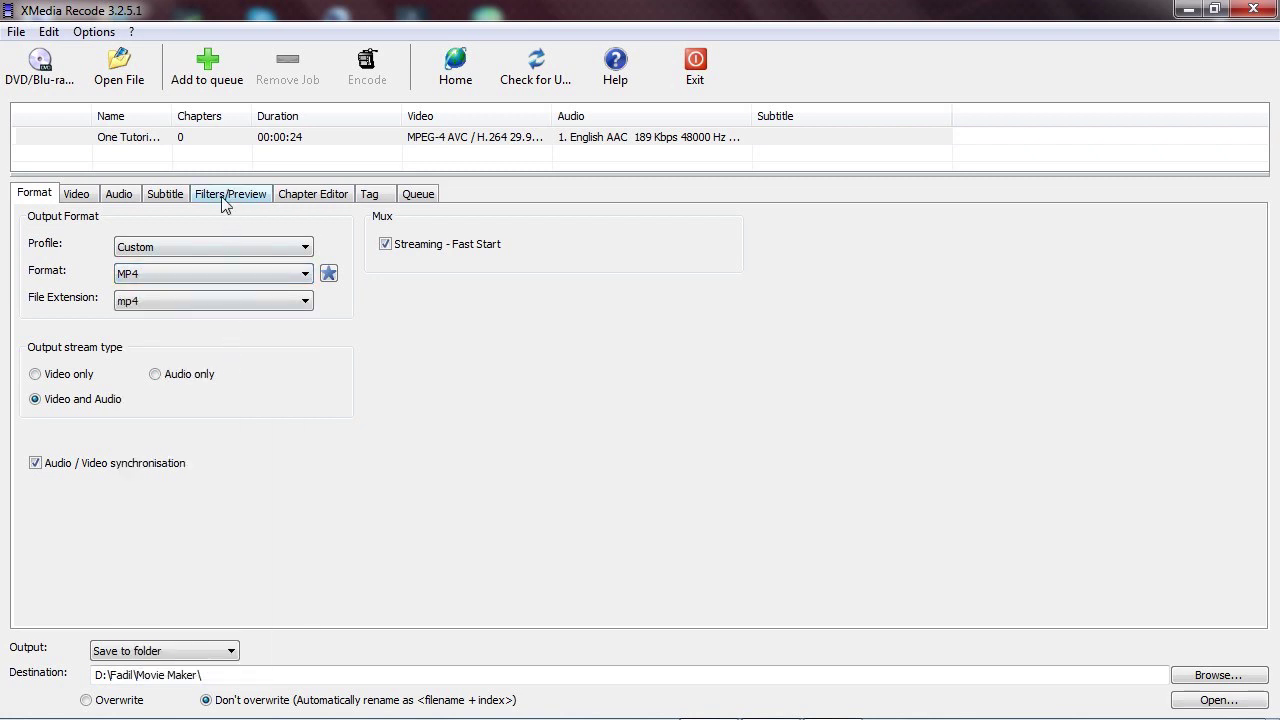
left_click(173, 296)
left_click(172, 298)
- Add the loaded clip to the queue and start encoding it
left_click(228, 86)
left_click(366, 66)
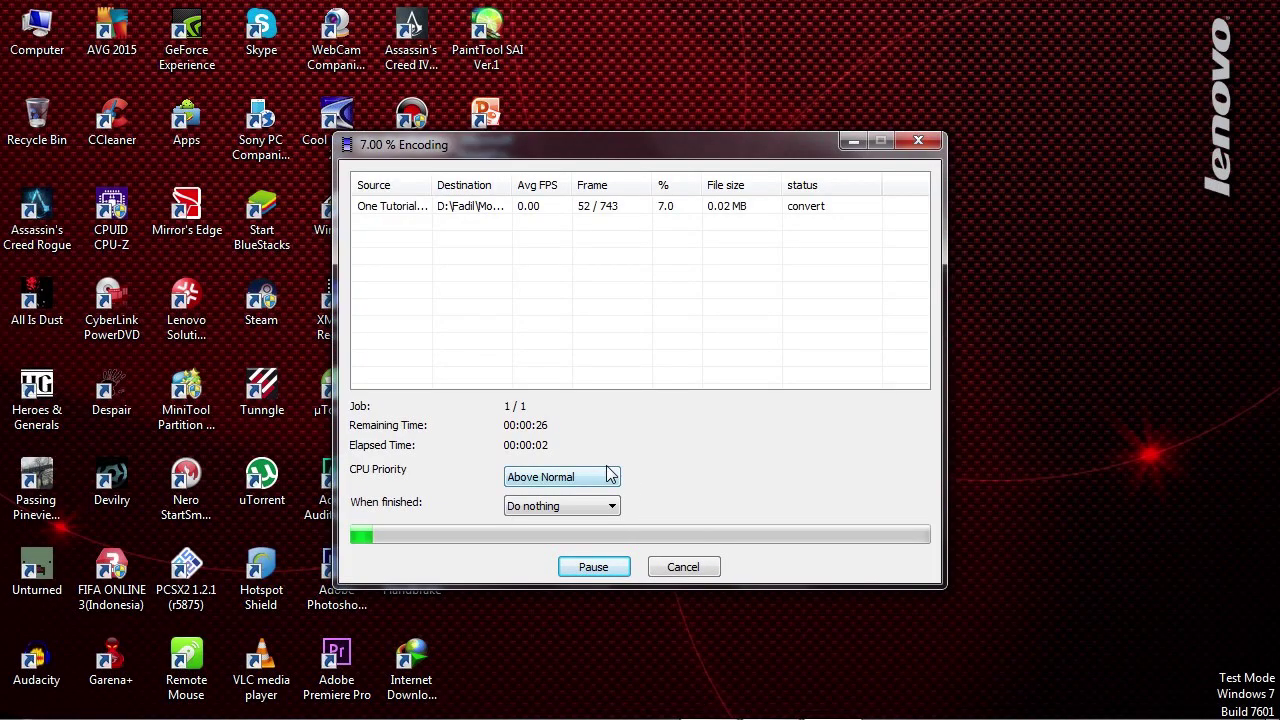
left_click(596, 480)
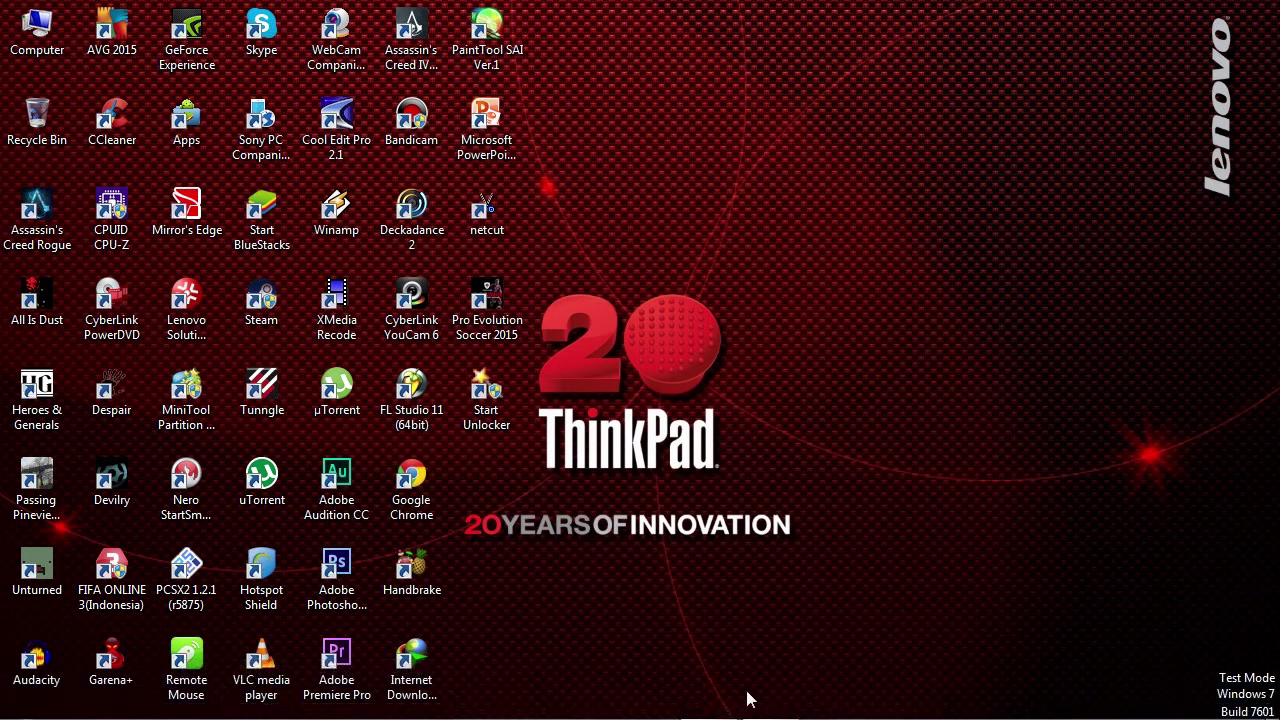
- Switch to Premiere Pro and try to import One Cover Right.mp4 from the Movie Maker folder
mouse_move(709, 700)
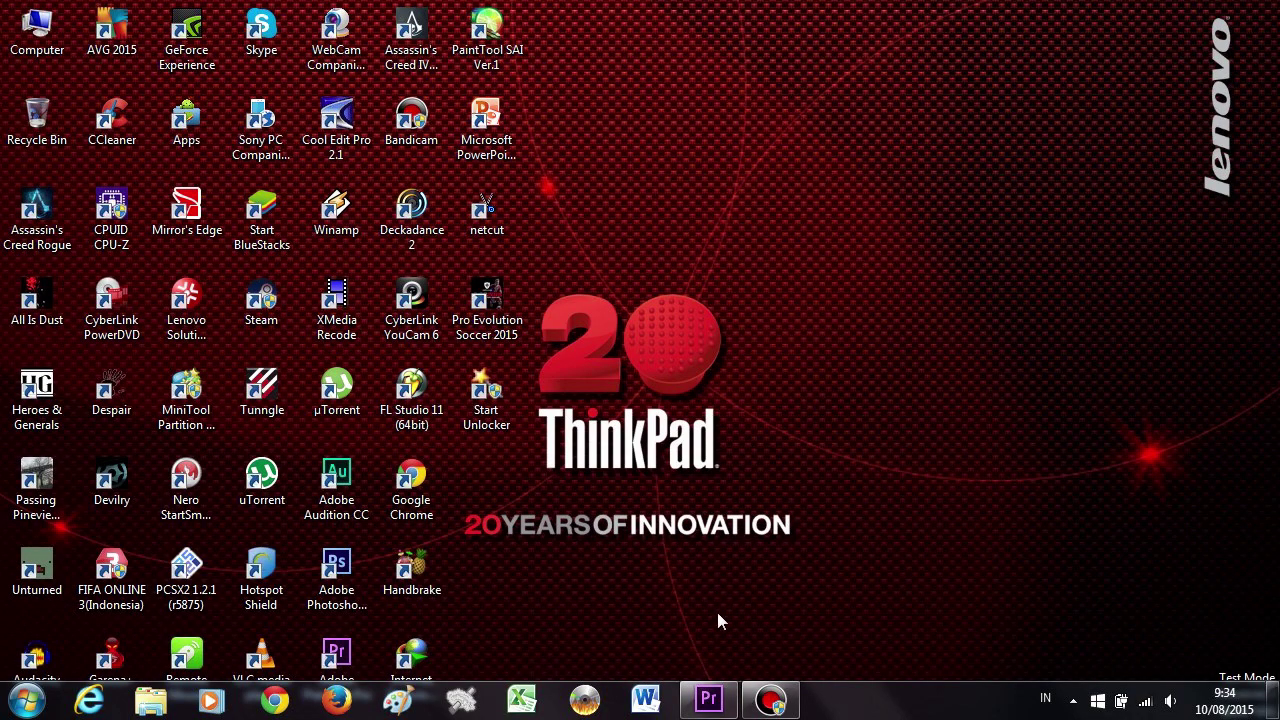
left_click(709, 700)
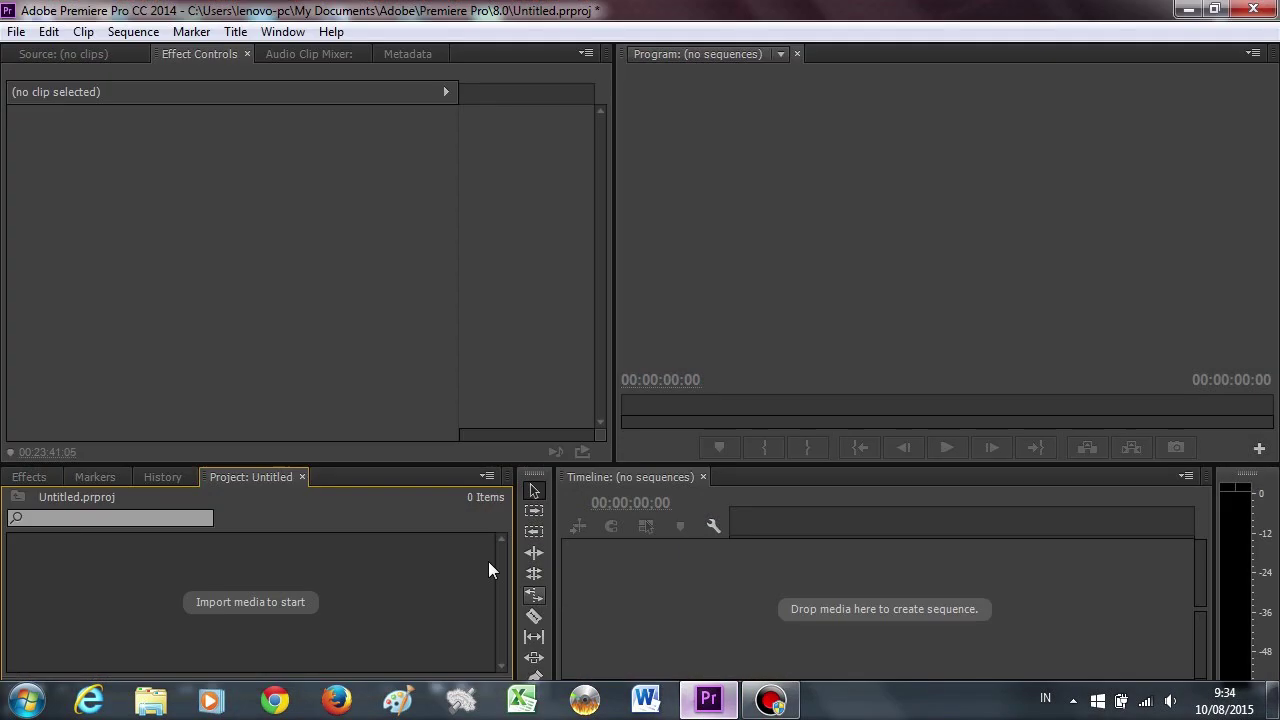
double_click(285, 581)
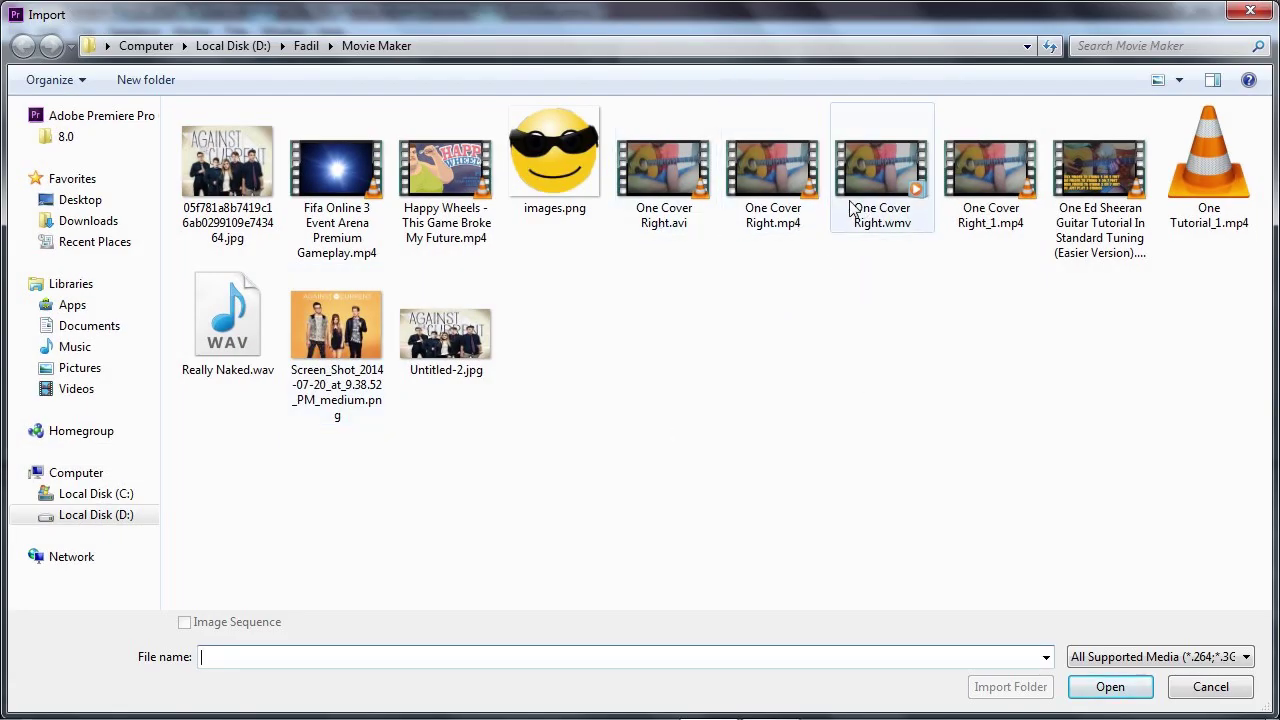
double_click(787, 222)
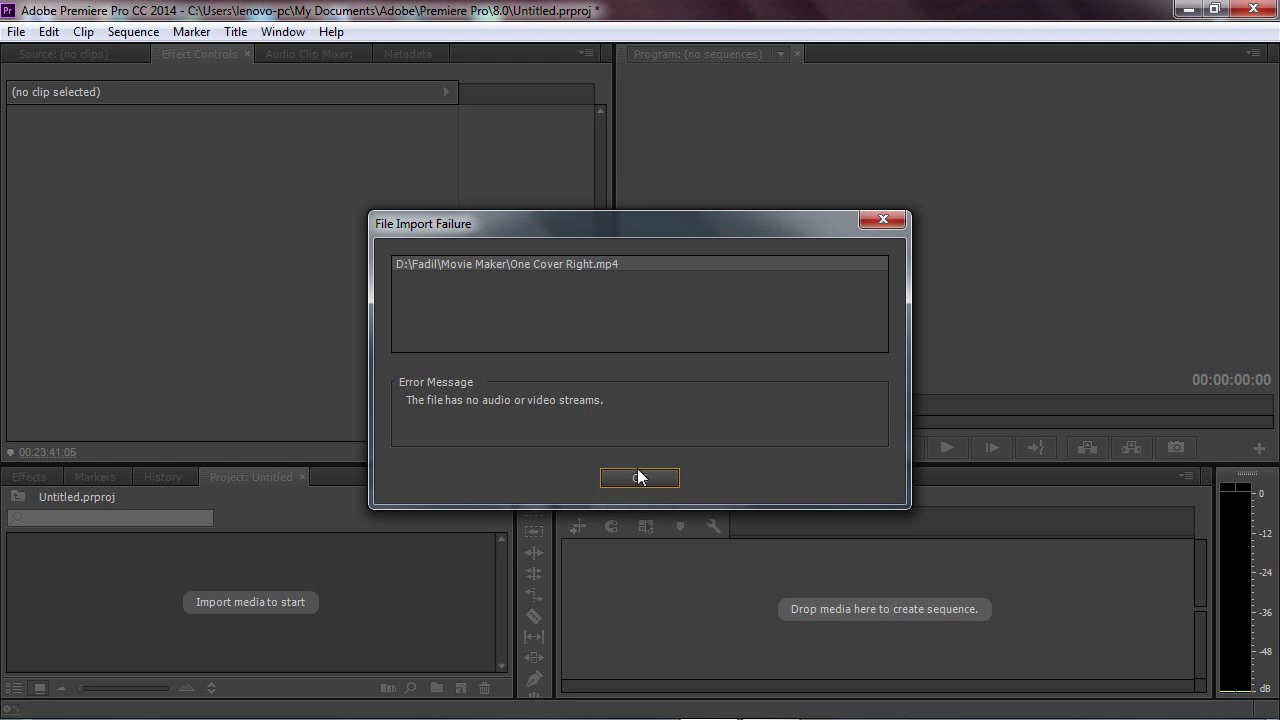
left_click_drag(567, 235, 555, 259)
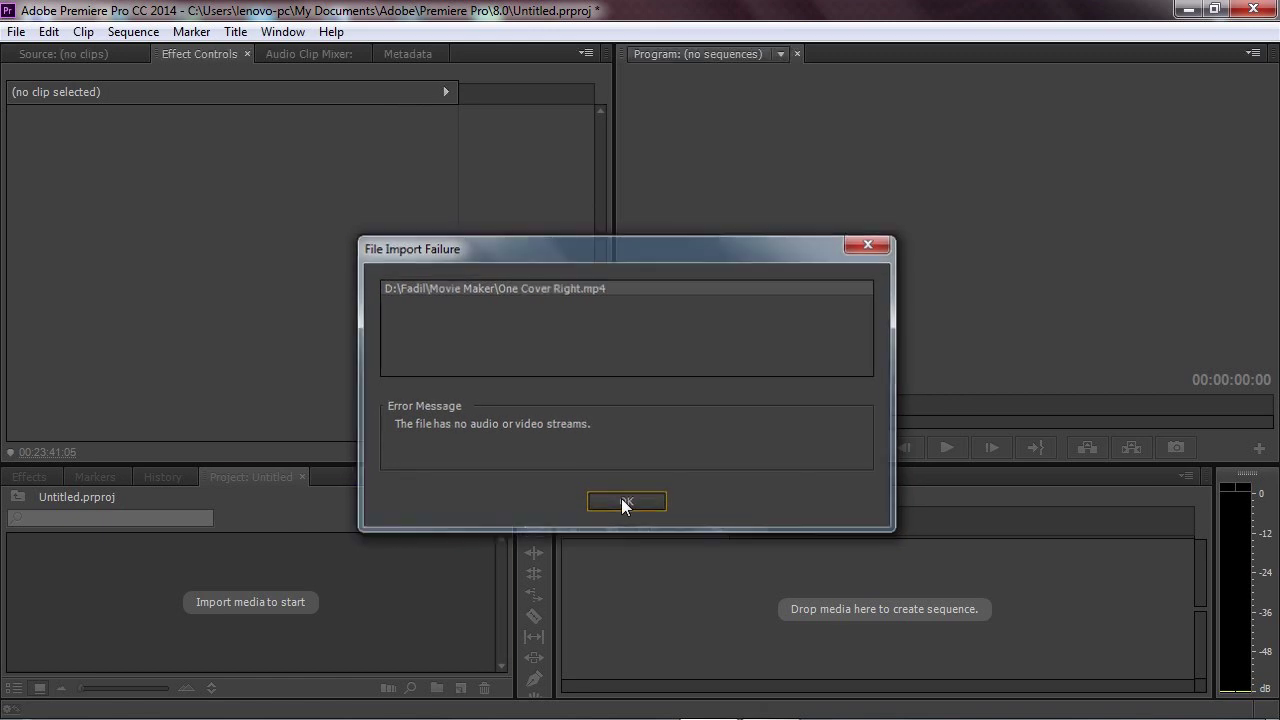
left_click(625, 503)
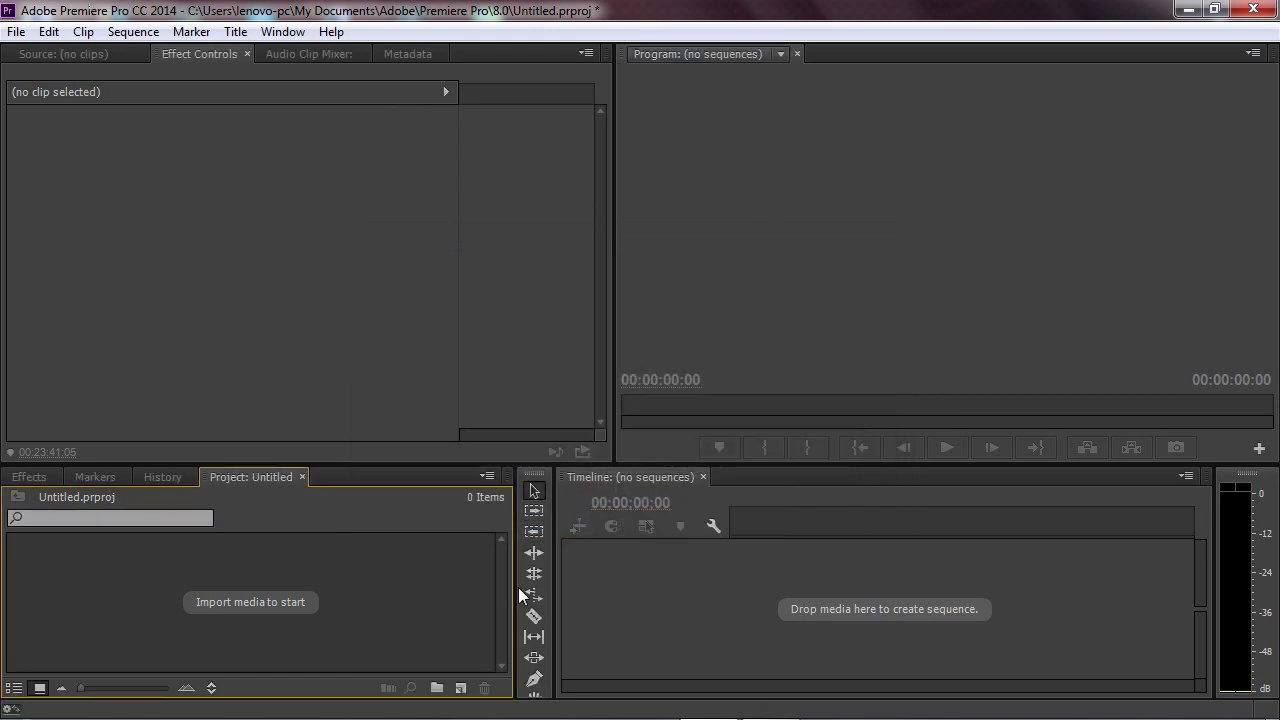
- Minimize Premiere Pro to return to the desktop
mouse_move(670, 719)
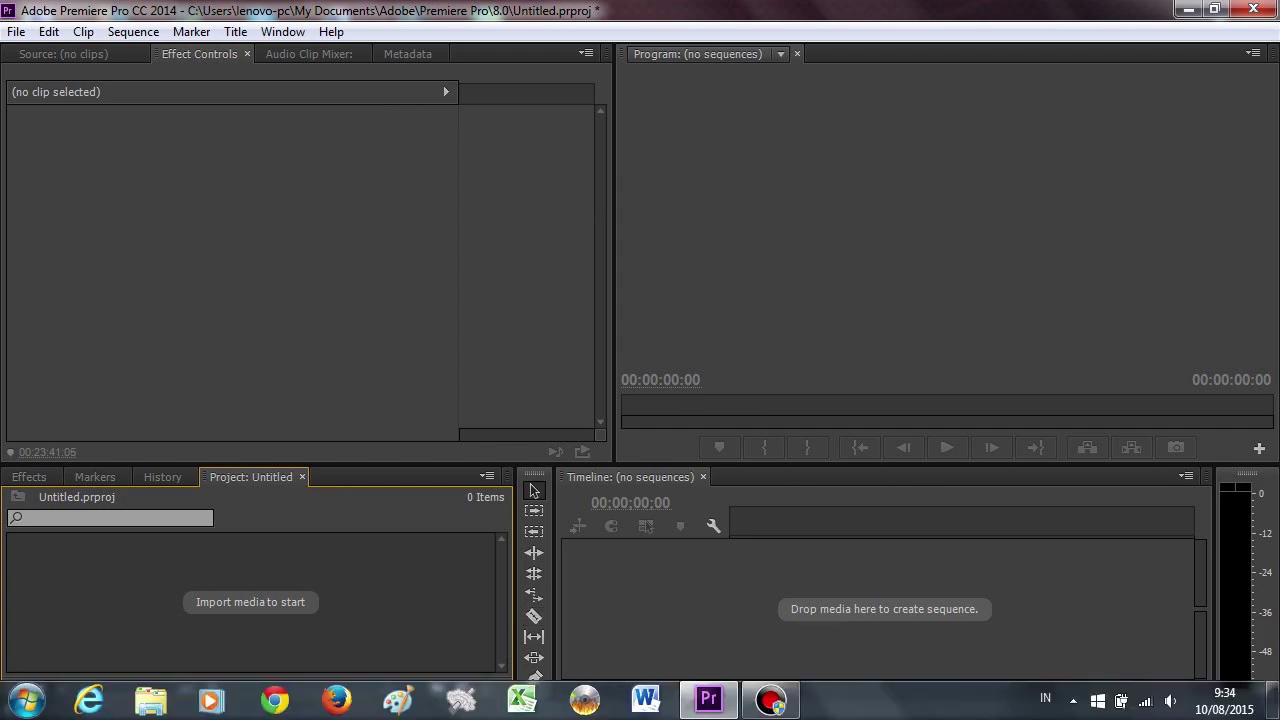
left_click(1274, 702)
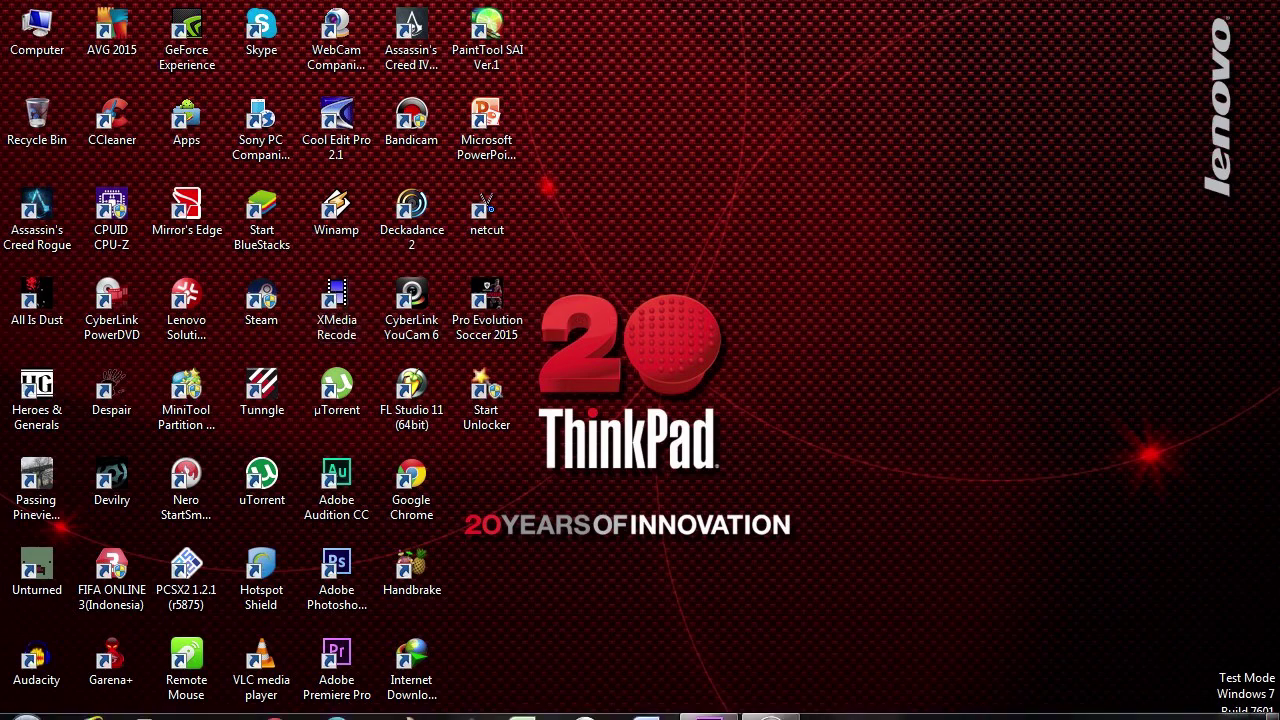
mouse_move(640, 716)
left_click(708, 700)
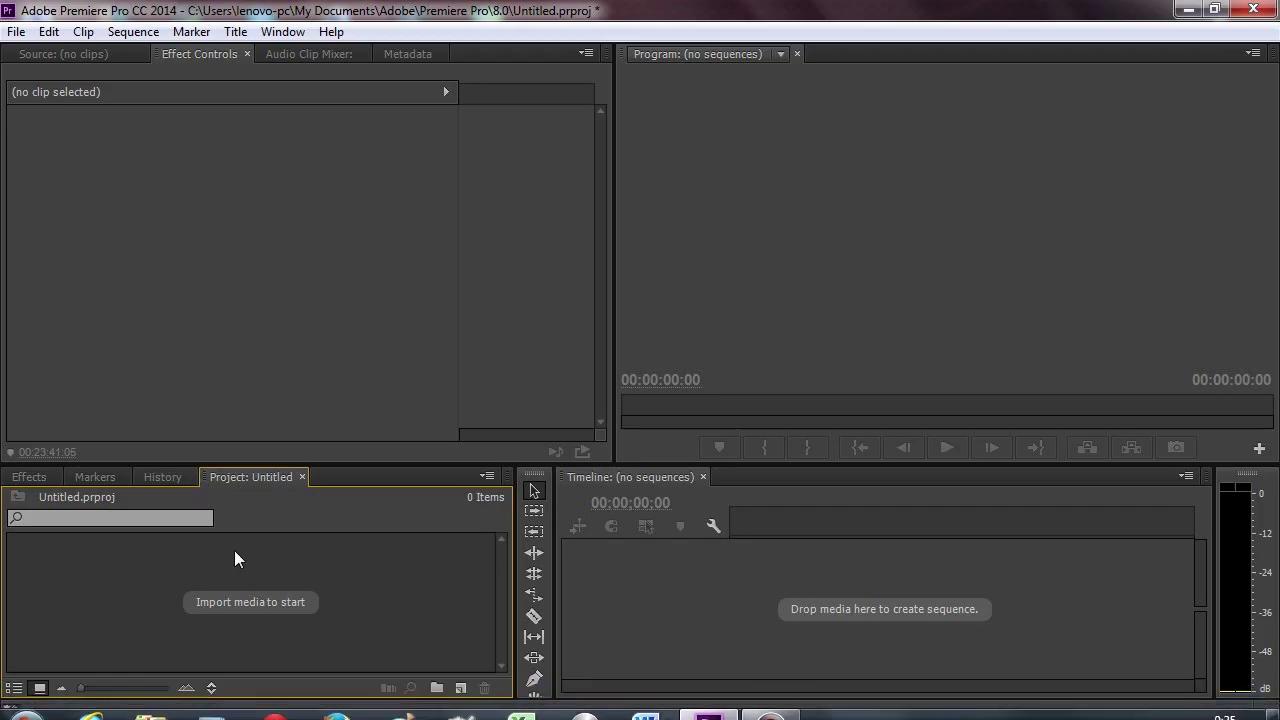
left_click(1176, 9)
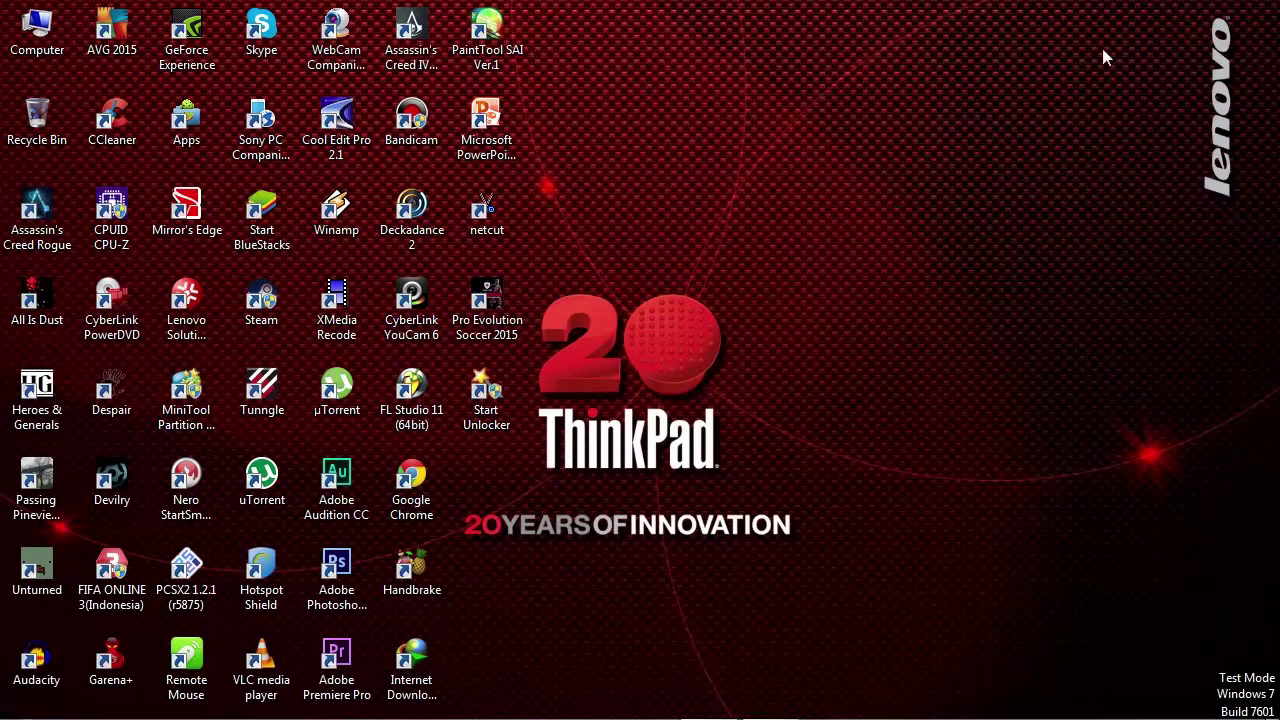
- Launch XMedia Recode without downloading the update and open the 24-second One Tutorial clip
double_click(337, 300)
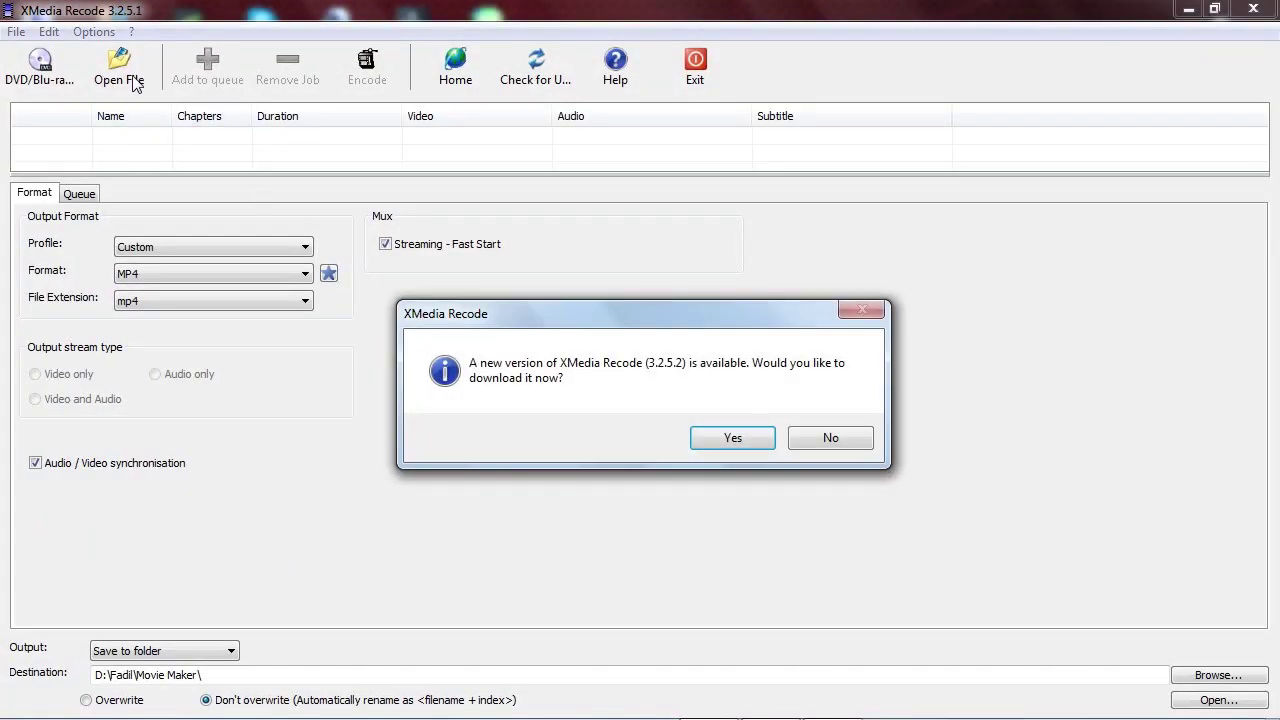
left_click(855, 449)
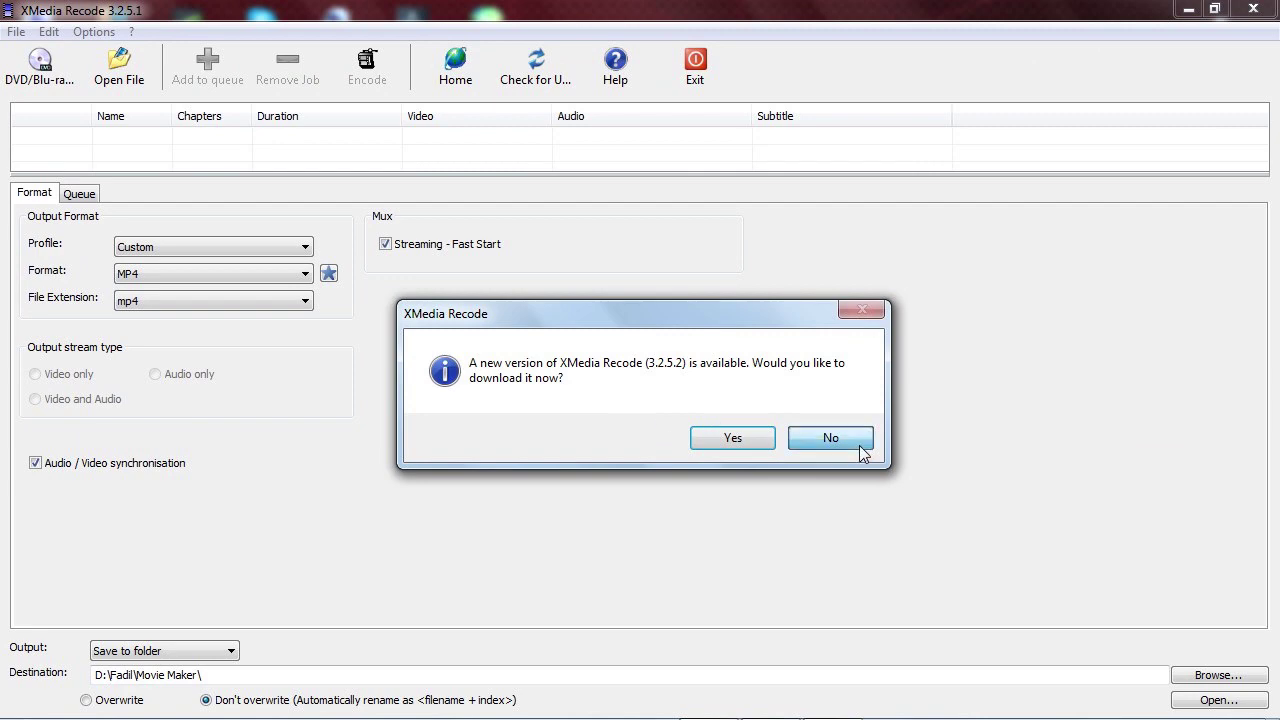
left_click(137, 72)
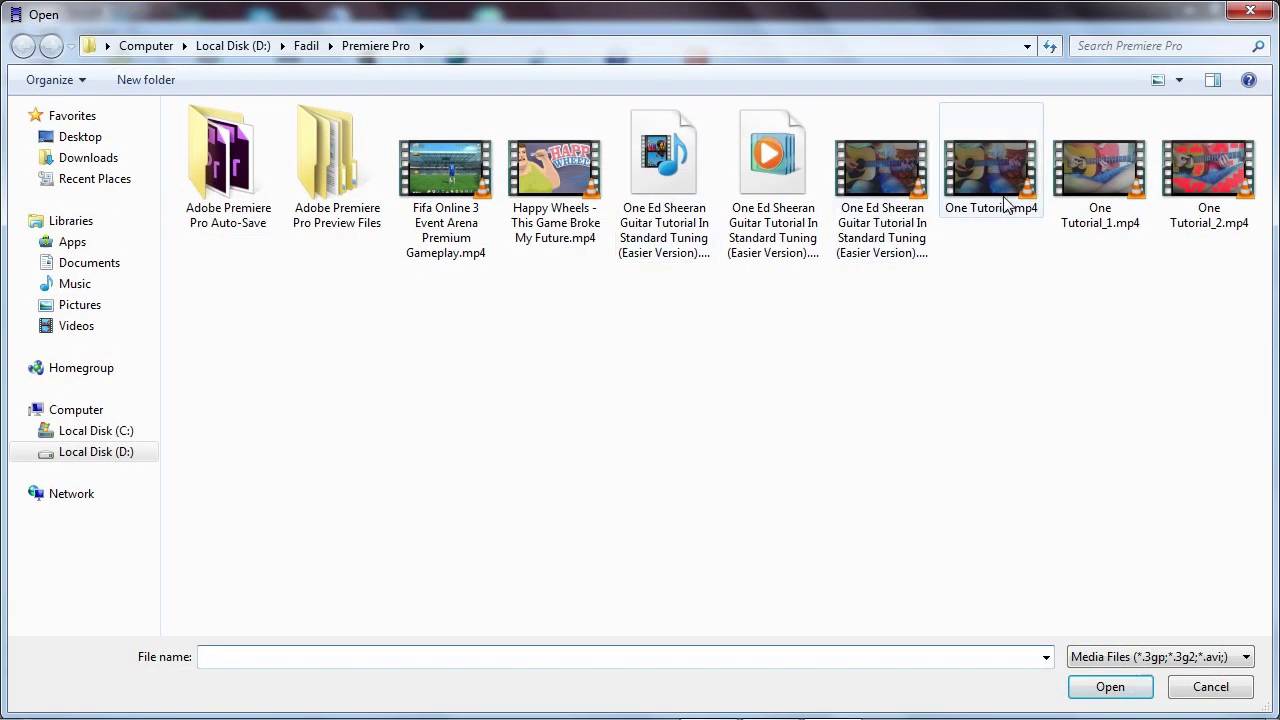
double_click(1012, 215)
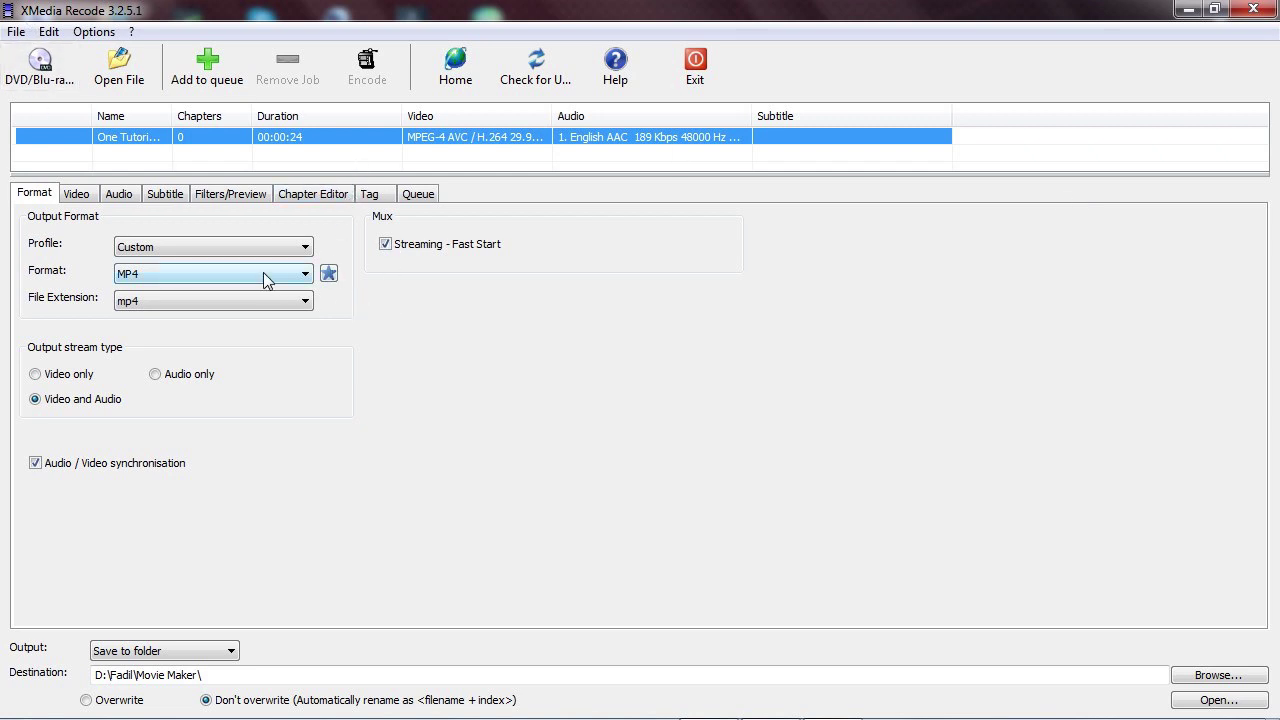
- Set the output format of the One Tutorial clip to WMV
left_click(179, 275)
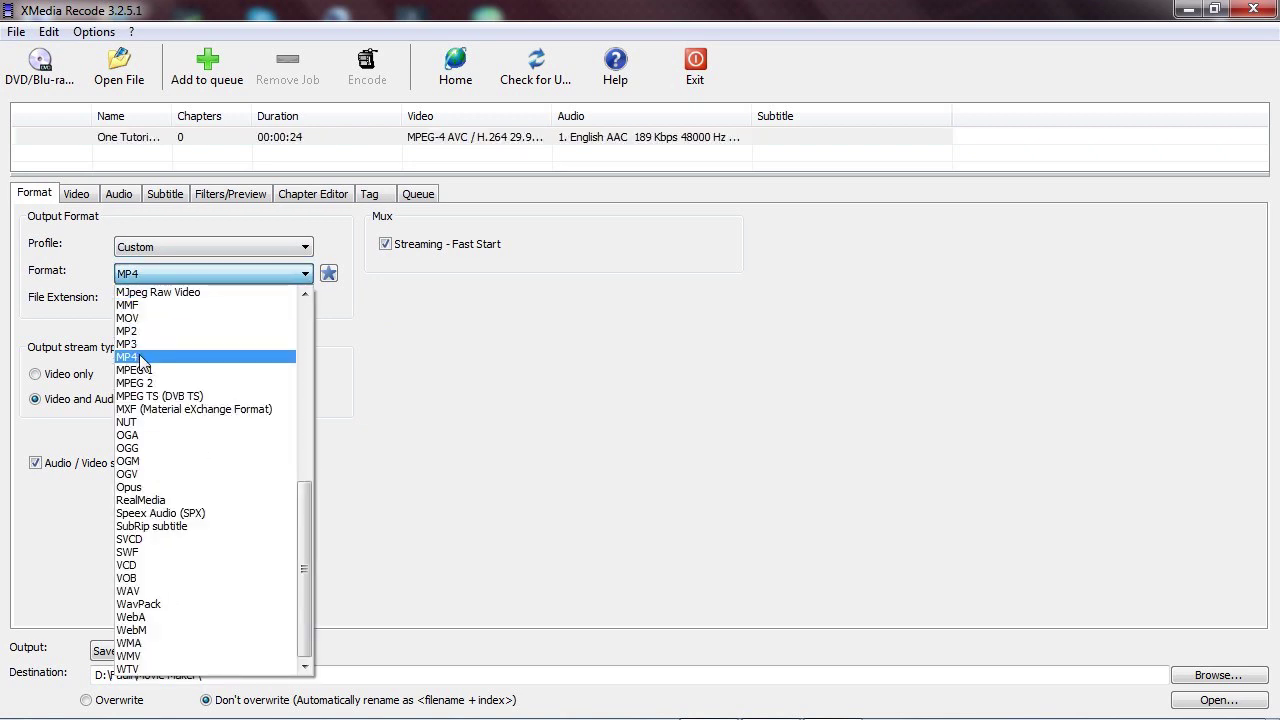
left_click(142, 360)
left_click(177, 276)
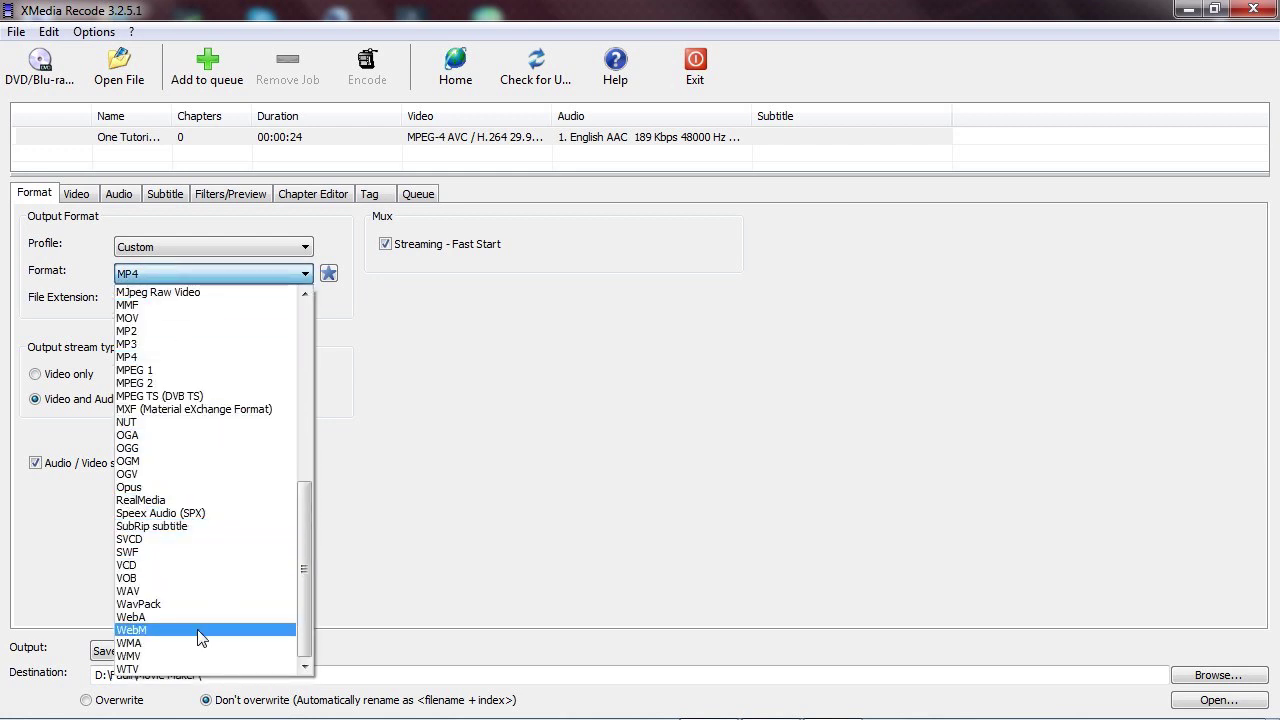
left_click(180, 653)
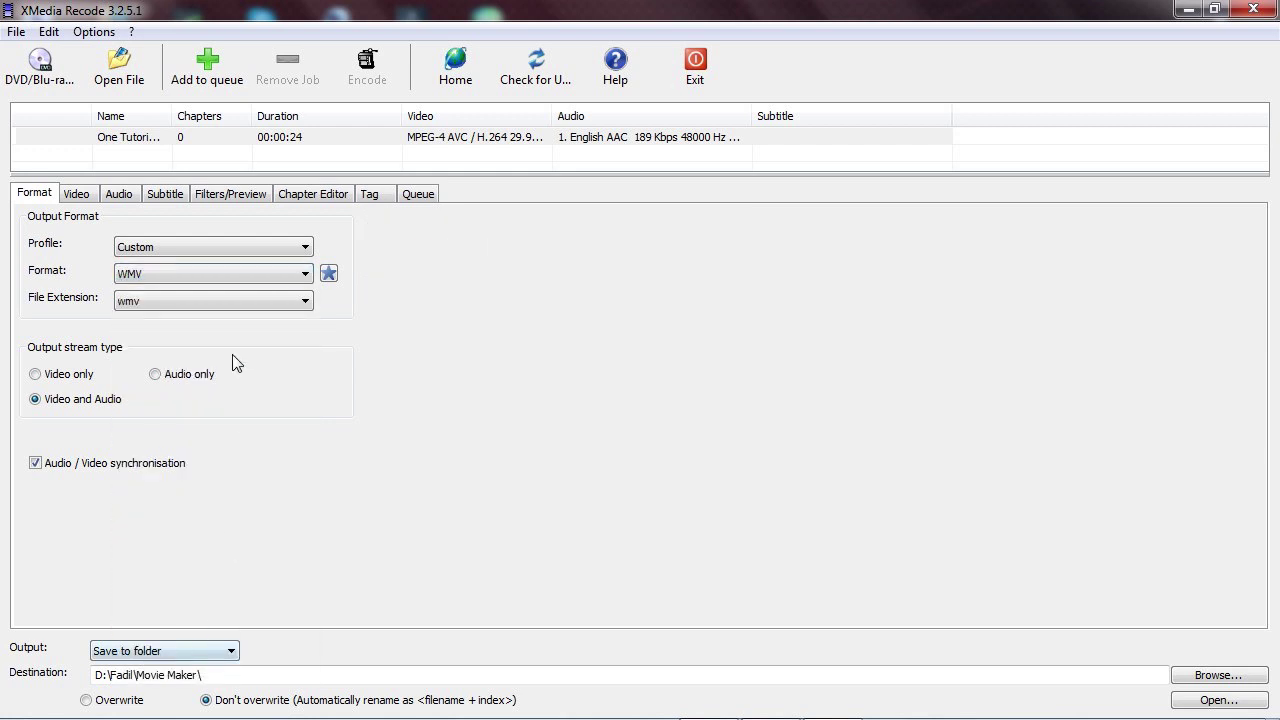
left_click(195, 301)
left_click(195, 303)
left_click(210, 275)
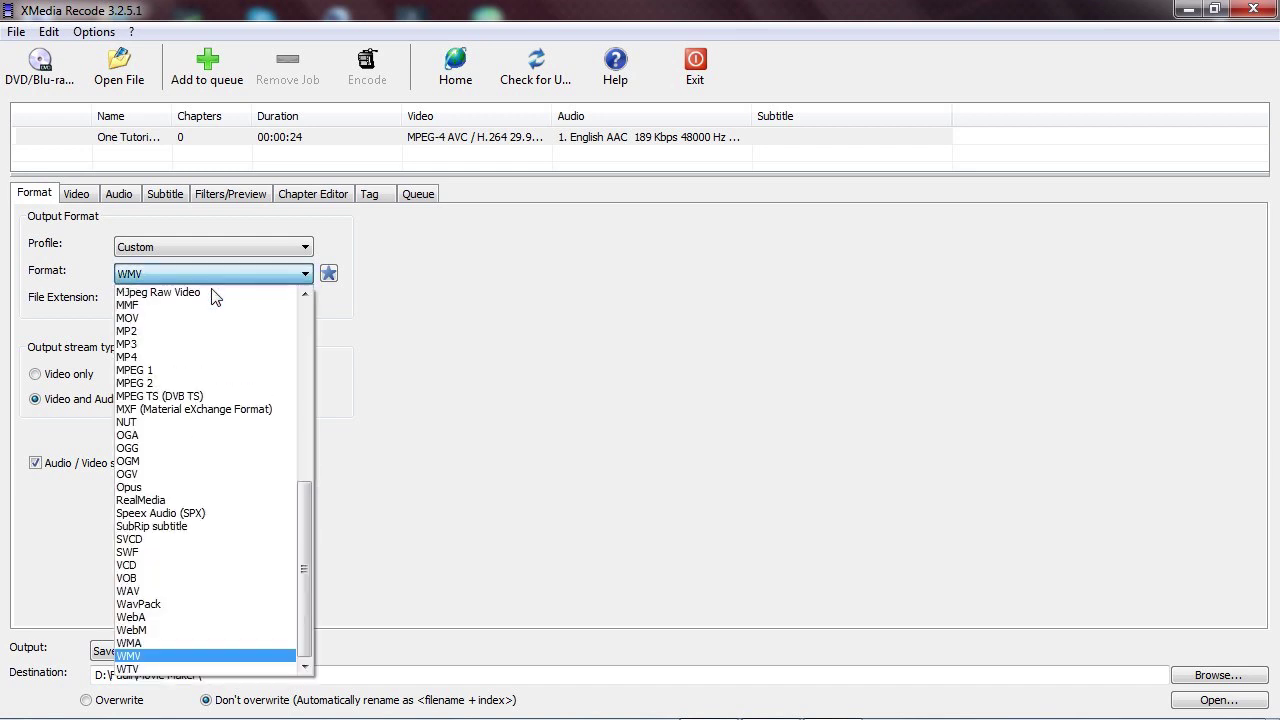
scroll(205, 380, "up", 7)
scroll(200, 398, "down", 7)
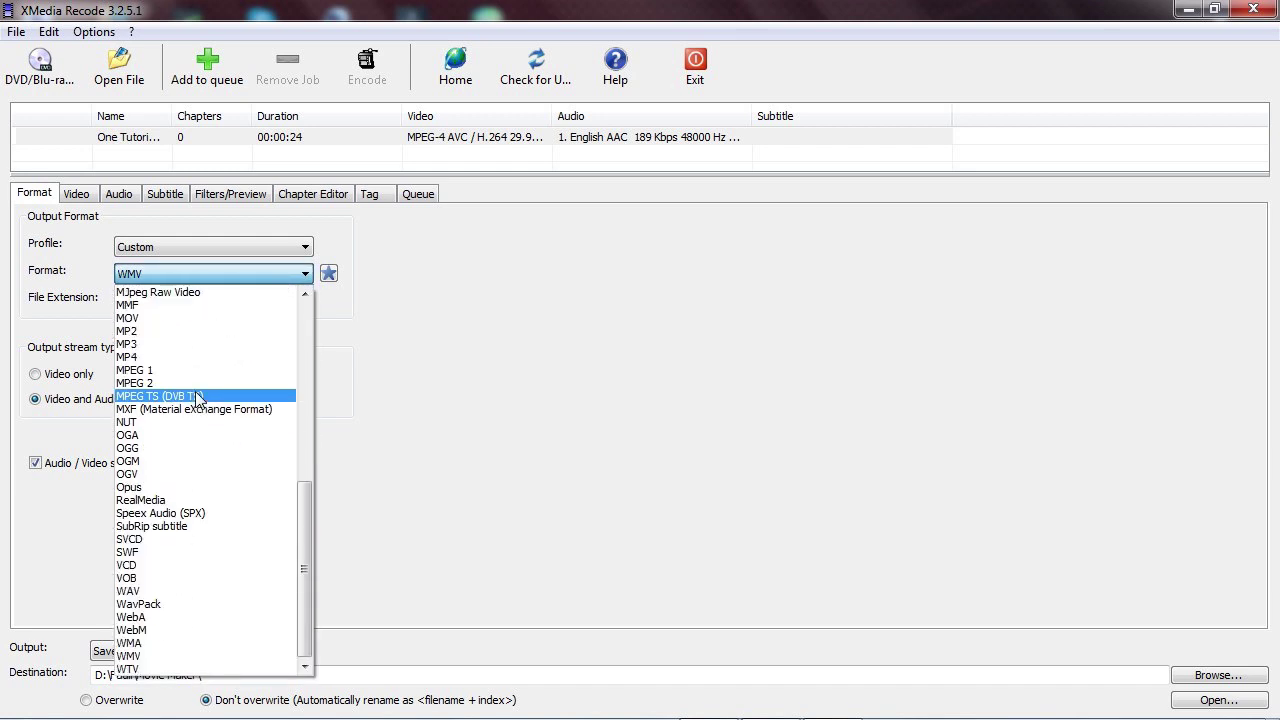
left_click(503, 410)
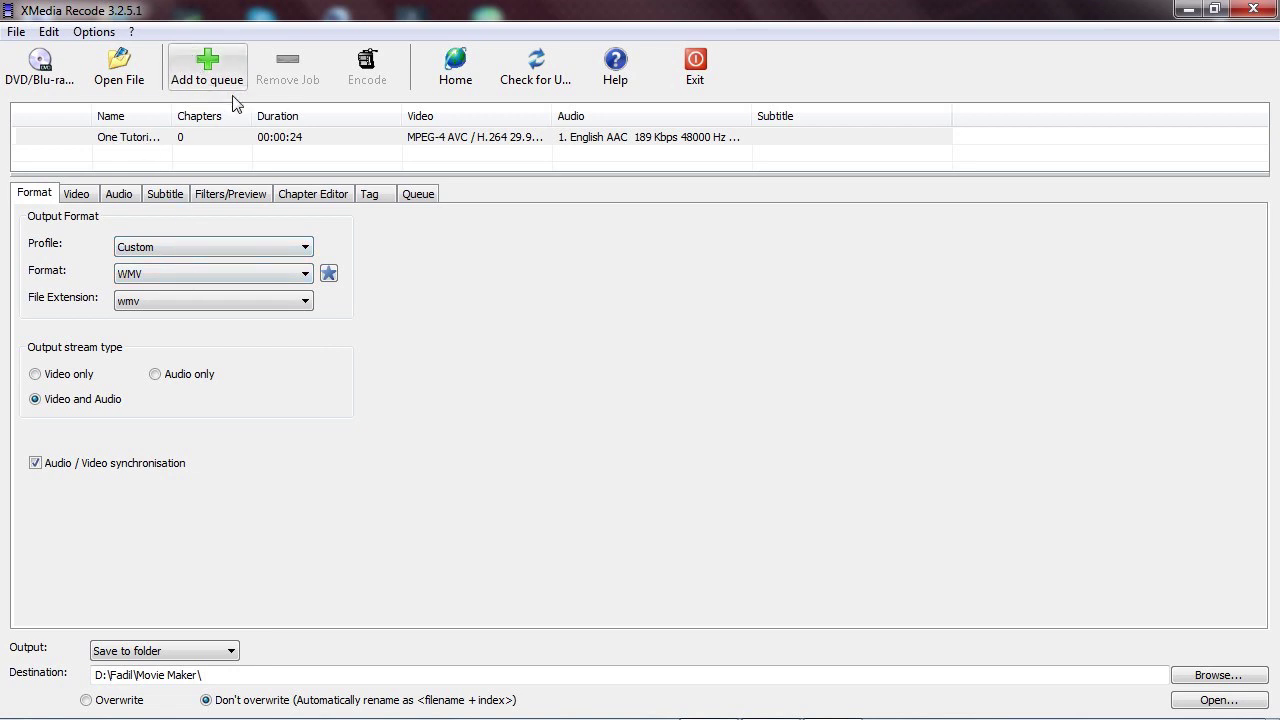
- Add the WMV conversion job to the queue and start encoding it
left_click(207, 70)
left_click(367, 75)
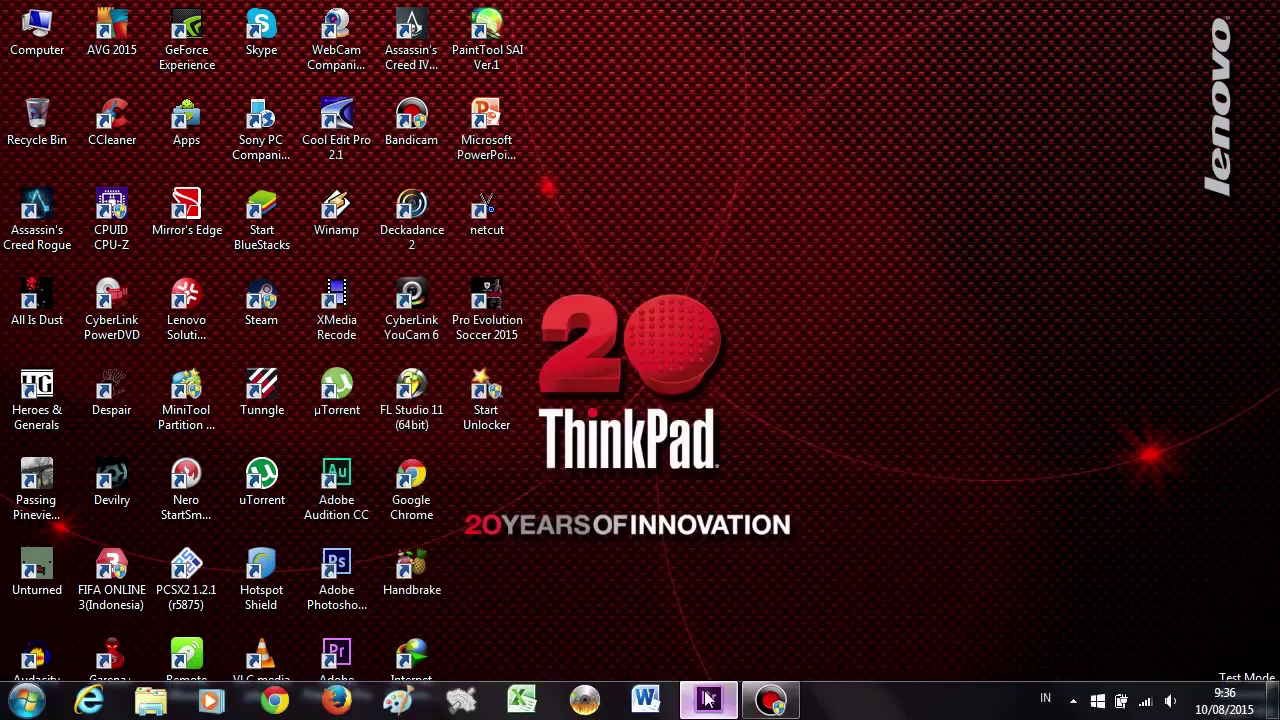
- Switch to Premiere Pro and import One Cover Right.wmv from the Movie Maker folder into the project
left_click(707, 699)
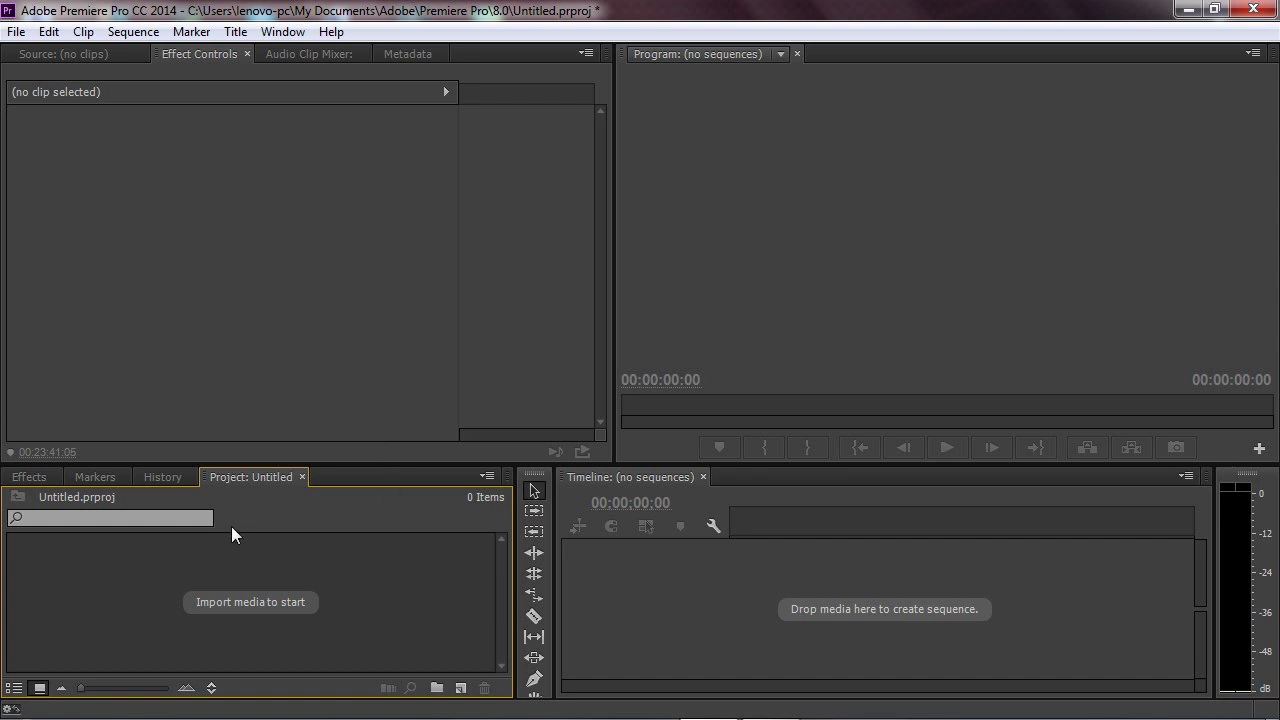
double_click(275, 578)
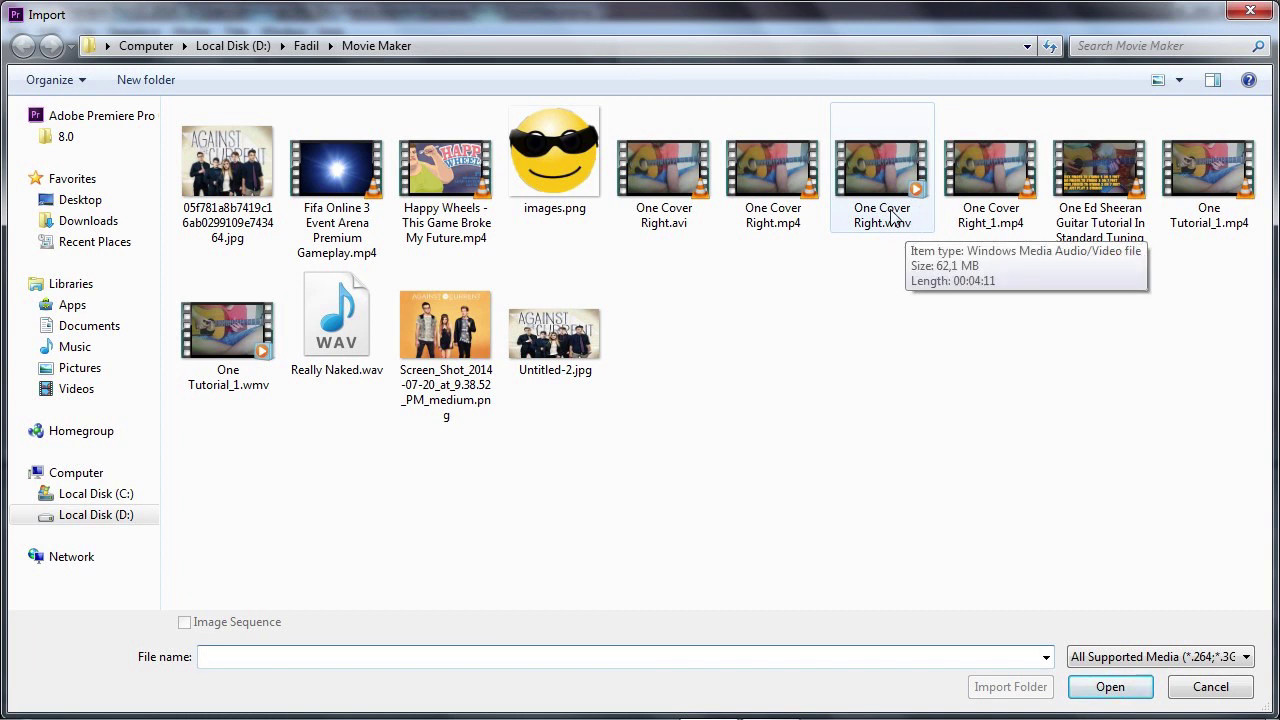
double_click(886, 180)
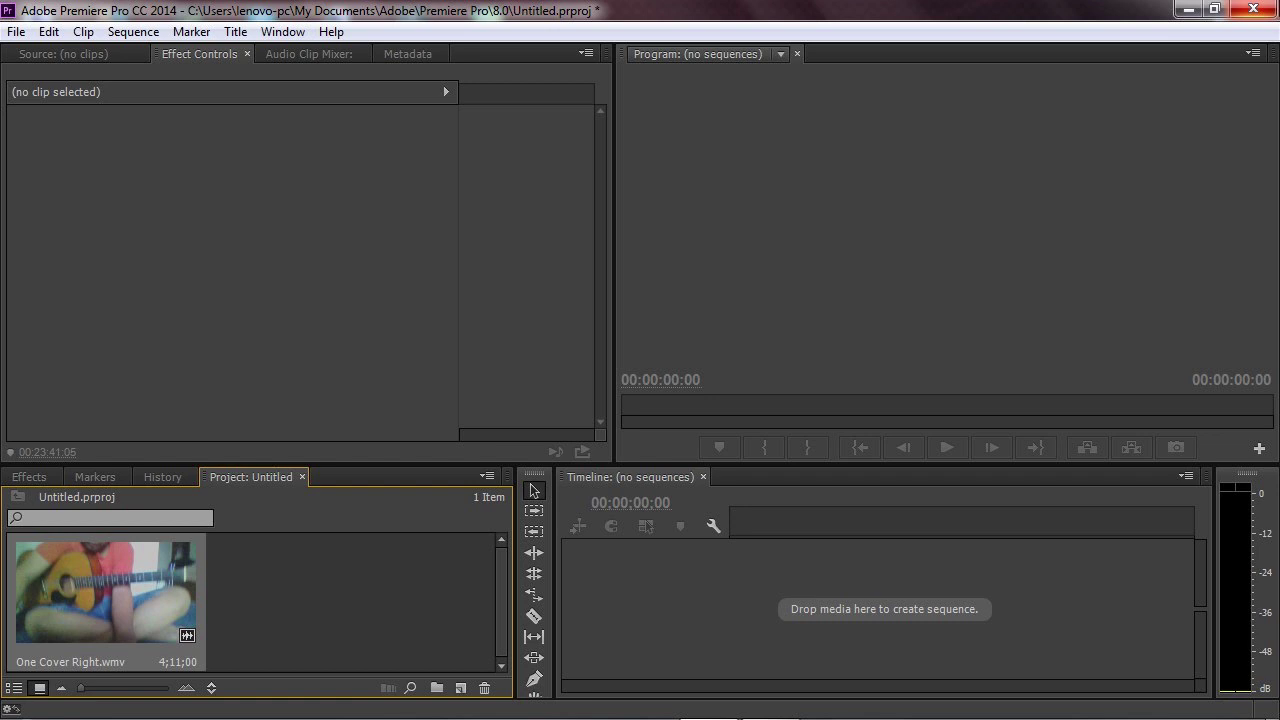
- Close Premiere Pro without saving the changes to Untitled.prproj
left_click(1267, 6)
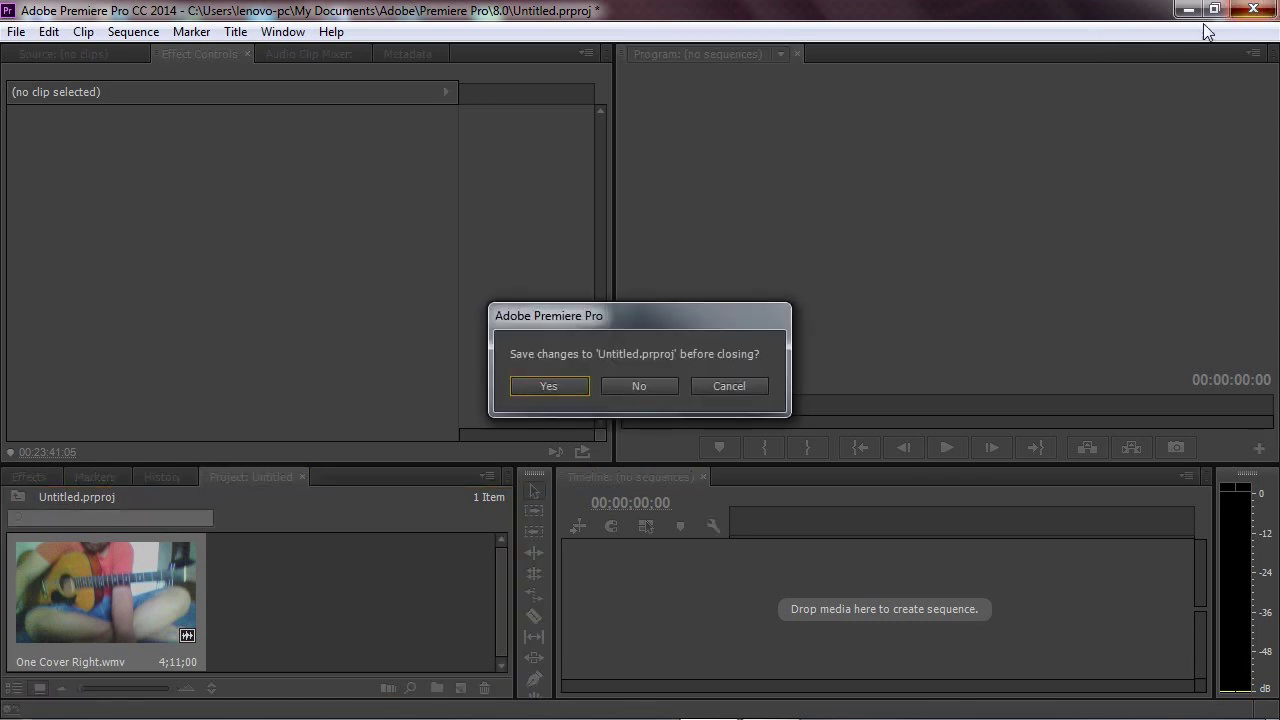
left_click(637, 385)
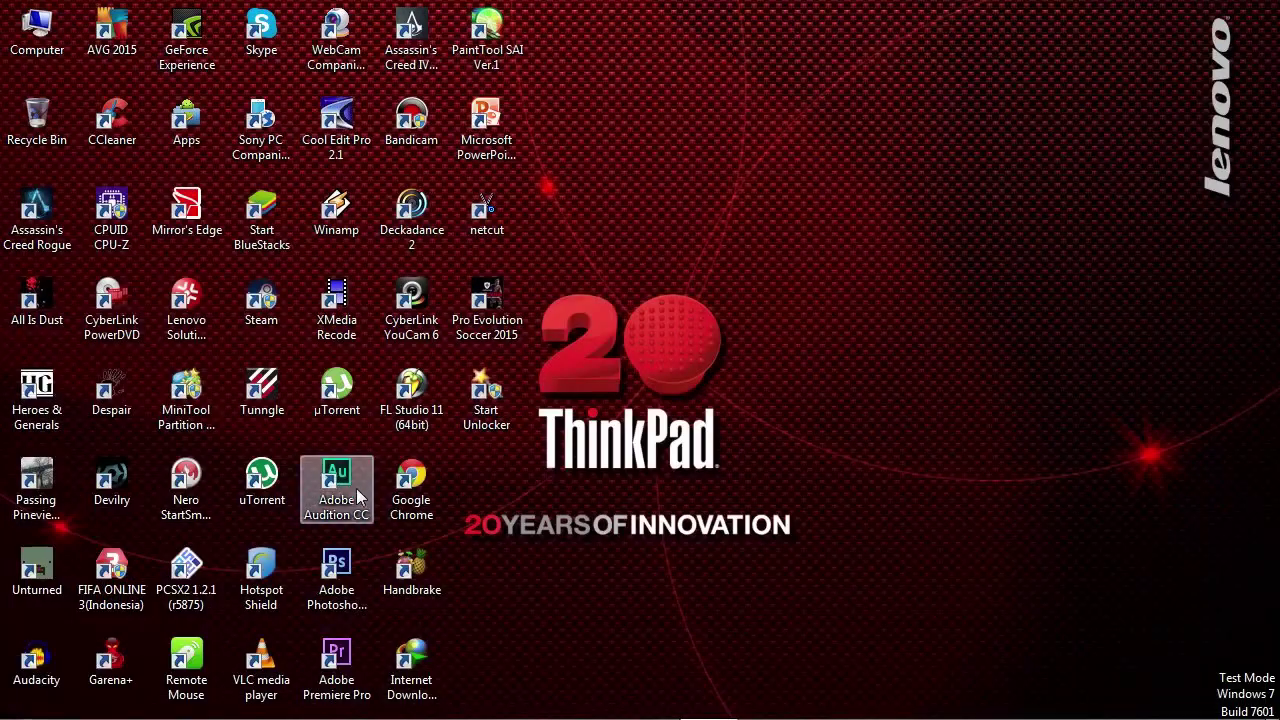
left_click(353, 327)
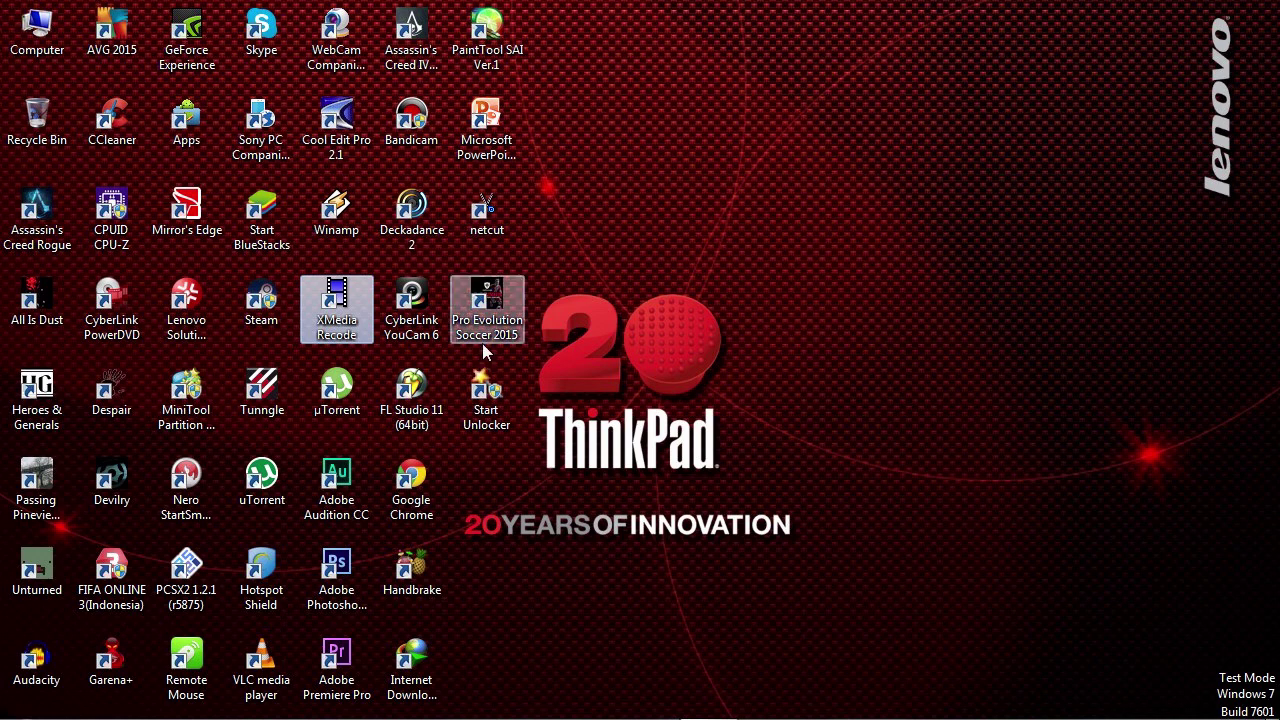
key("alt+Tab")
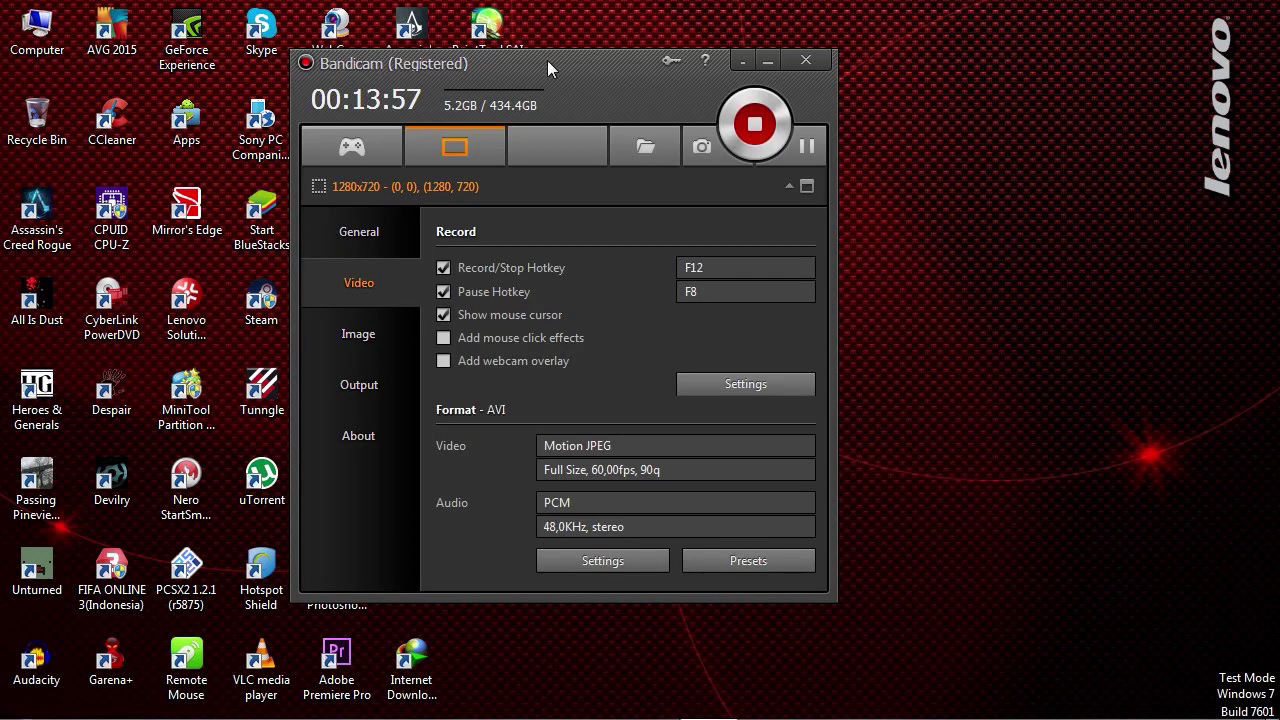
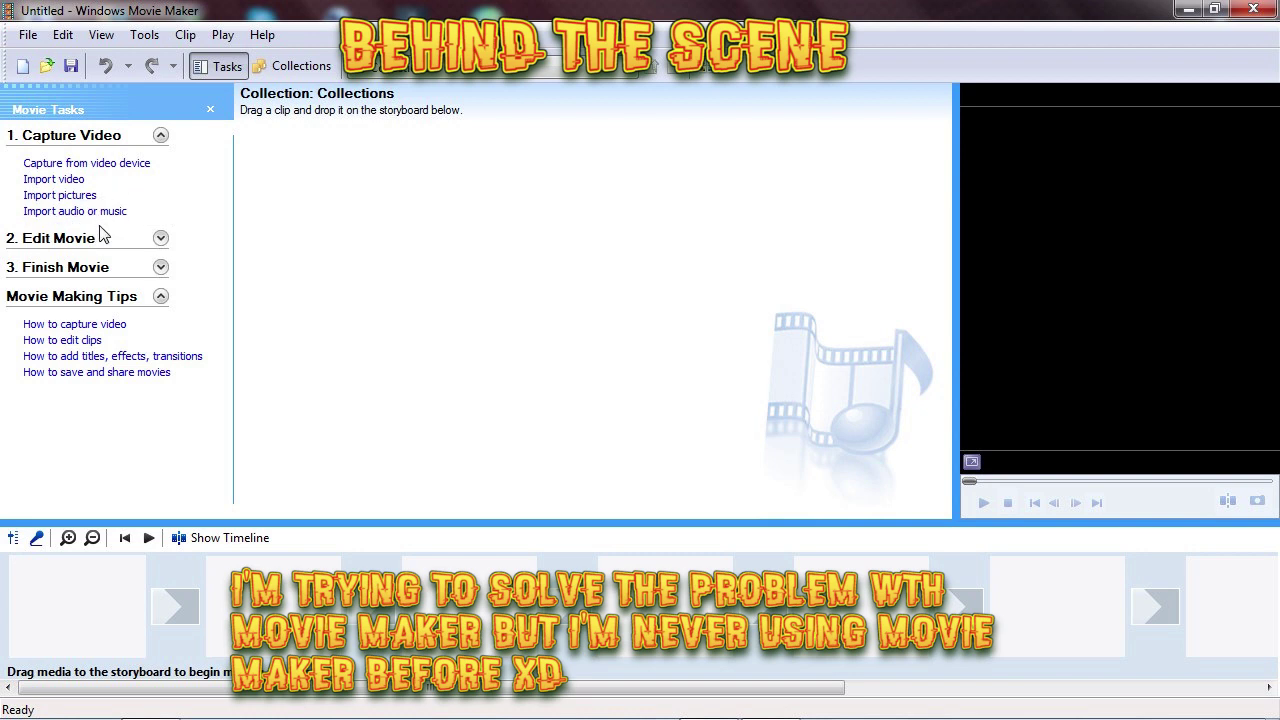
- Import the One Cover Right video from the Movie Maker folder into Windows Movie Maker, split into clips
left_click(161, 240)
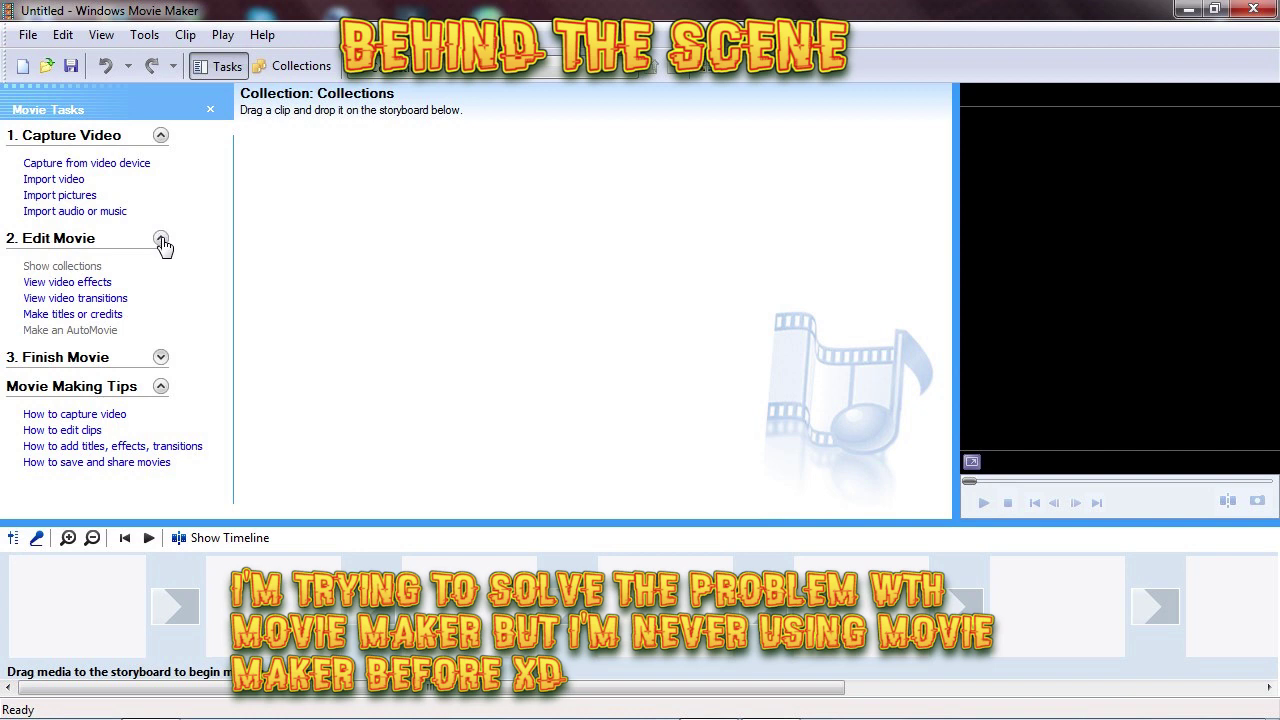
left_click(161, 240)
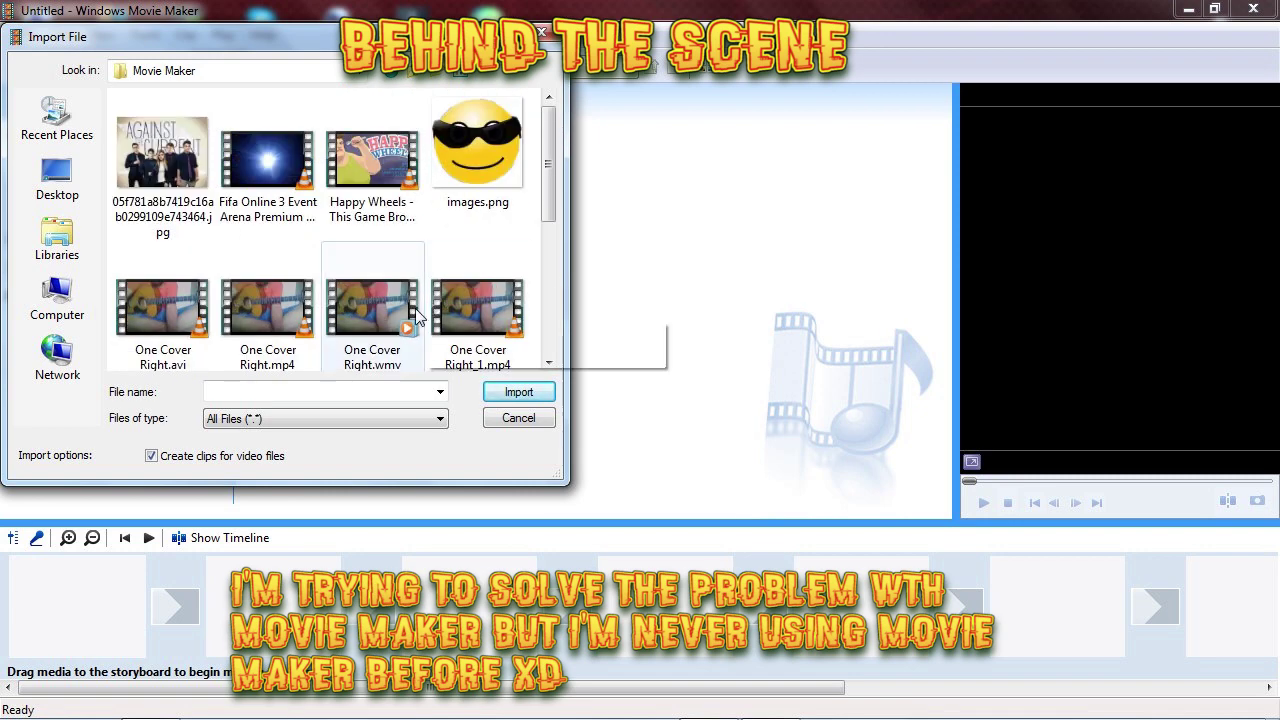
double_click(300, 318)
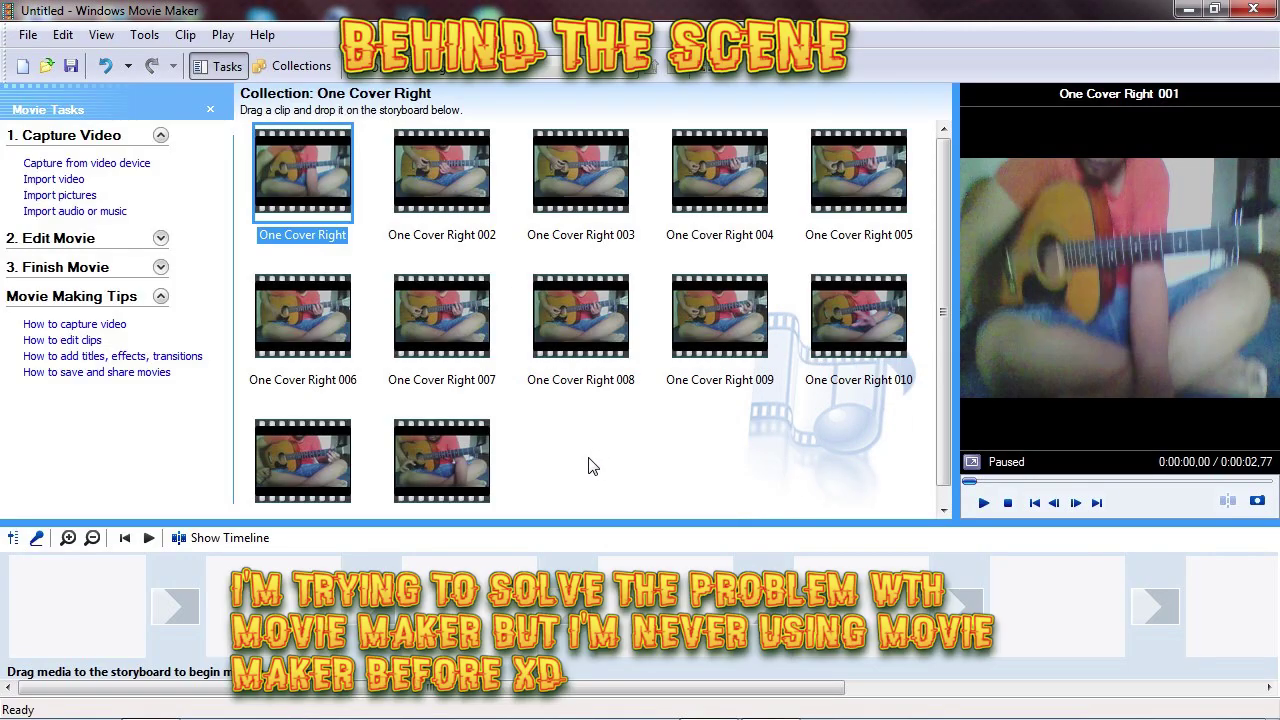
left_click_drag(590, 465, 531, 371)
left_click(250, 438)
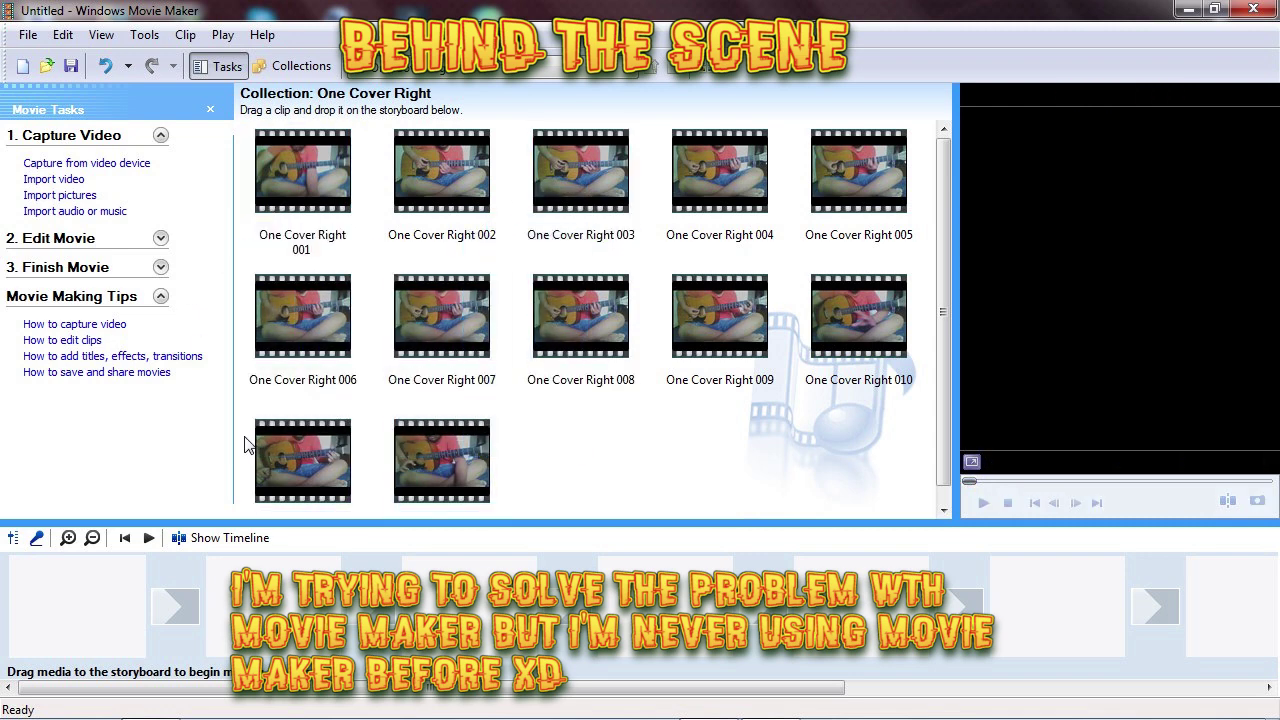
left_click_drag(276, 445, 890, 230)
left_click(714, 409)
scroll(675, 447, "down", 1)
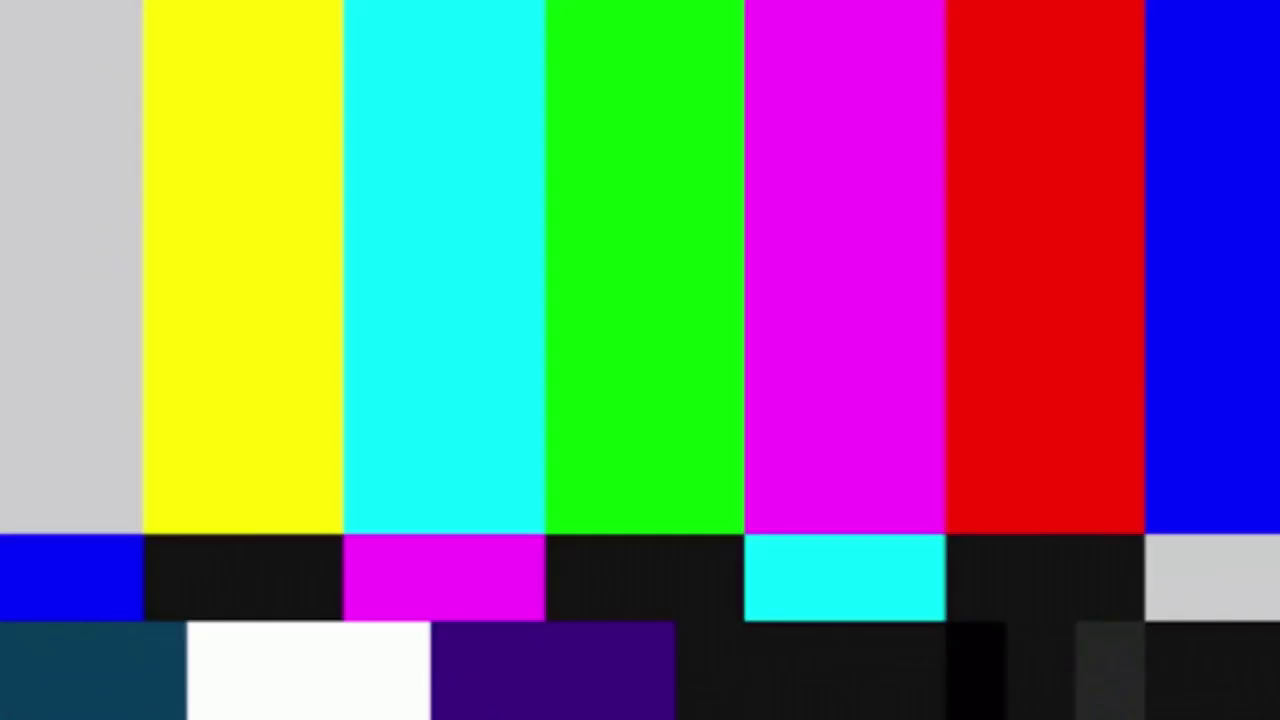